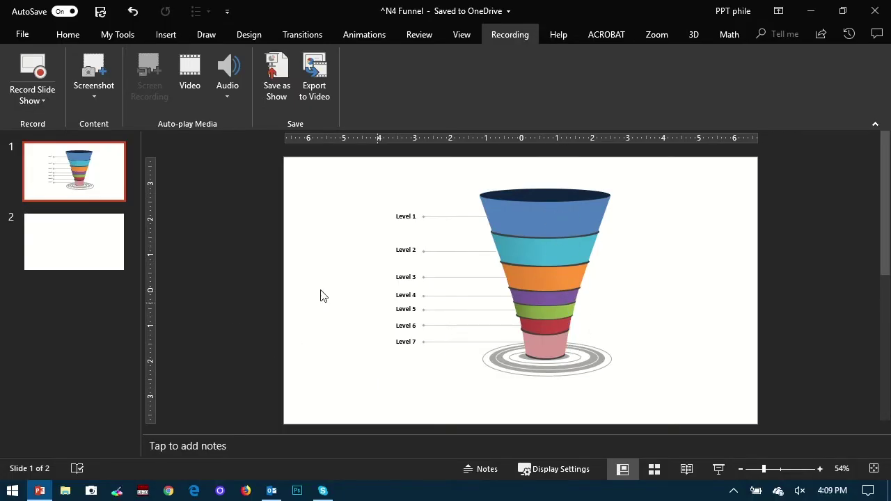
- On the empty slide 2, draw a trapezoid about 3.57" wide and 1.37" high in the upper middle and flip it vertically
click(109, 241)
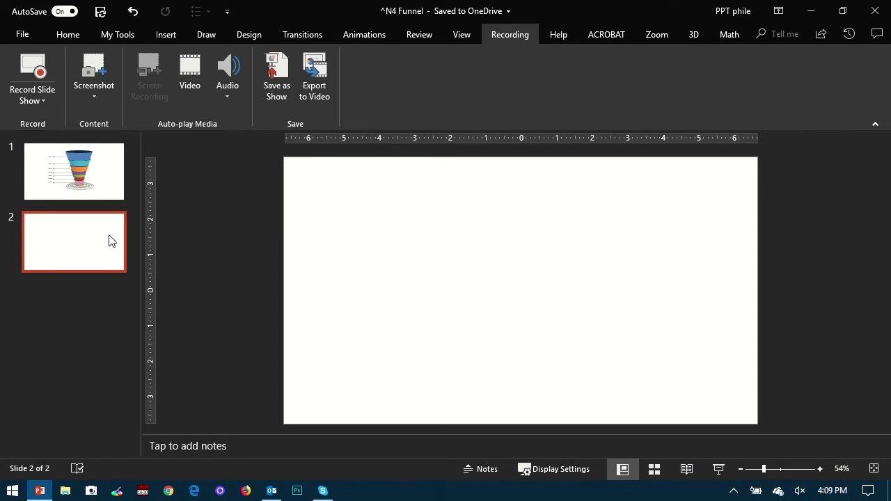
click(162, 35)
click(292, 102)
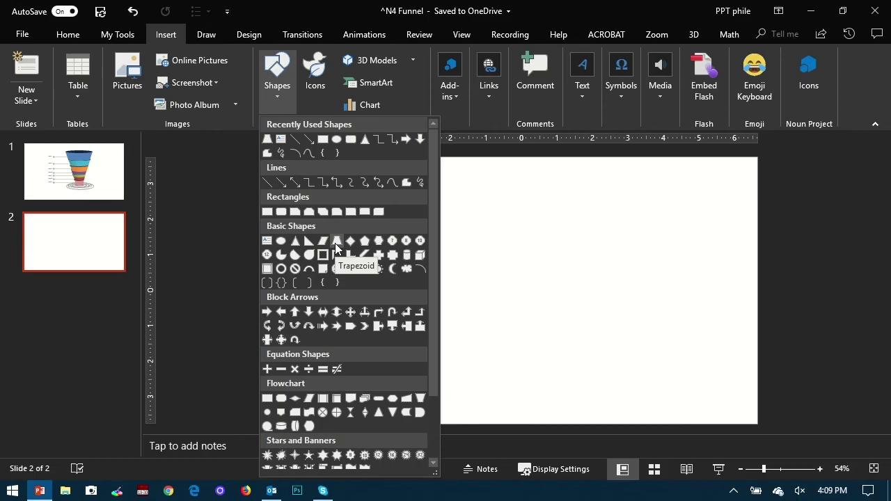
click(254, 236)
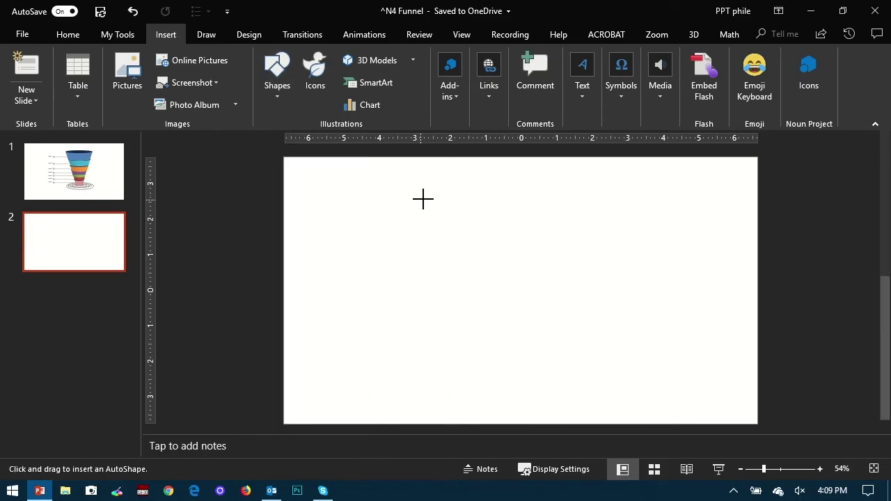
drag(472, 186, 599, 234)
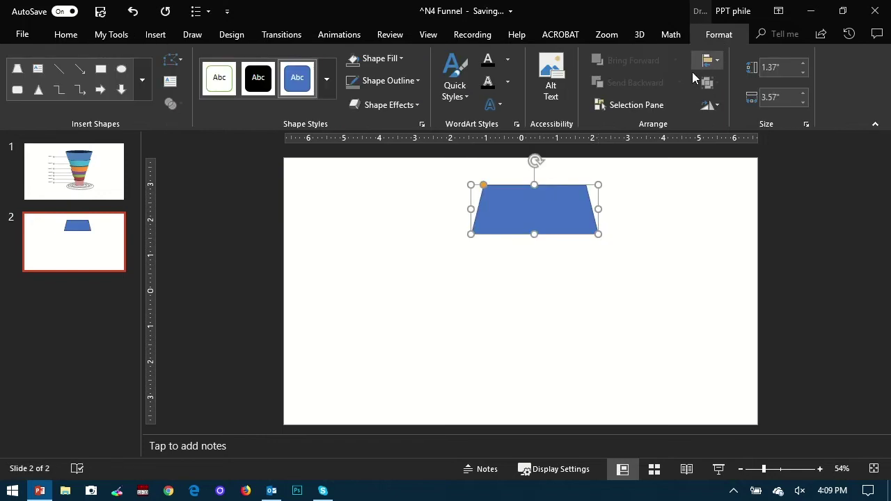
click(716, 108)
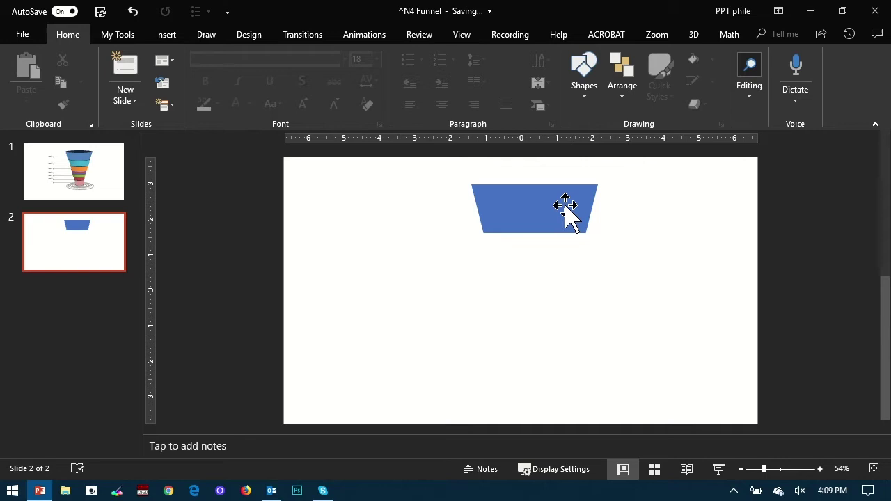
- Edit the trapezoid's points and convert its bottom edge to a curved segment
click(565, 208)
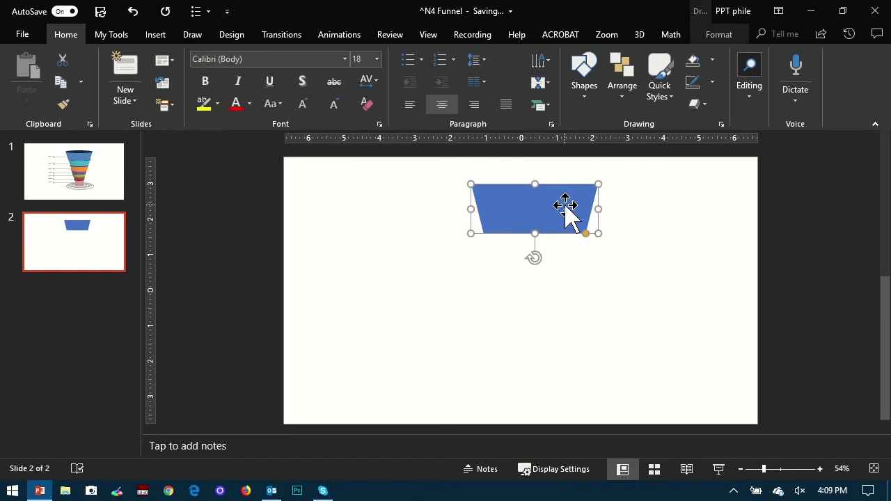
right_click(565, 206)
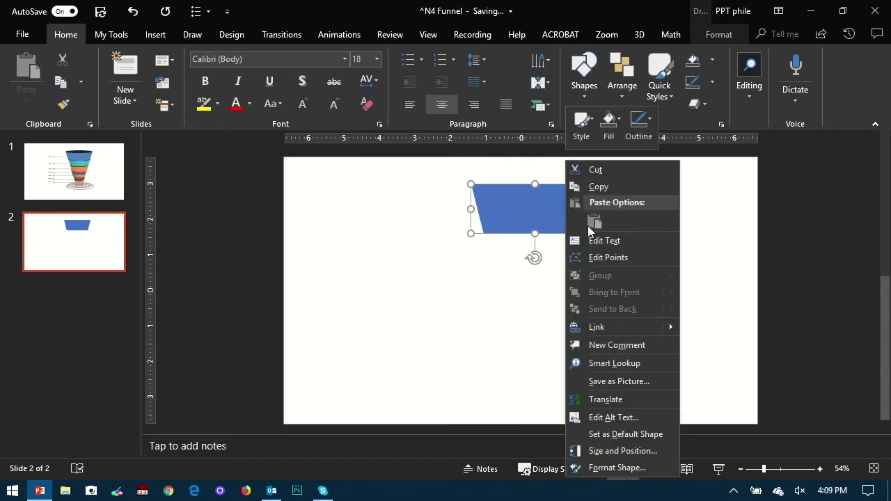
click(594, 261)
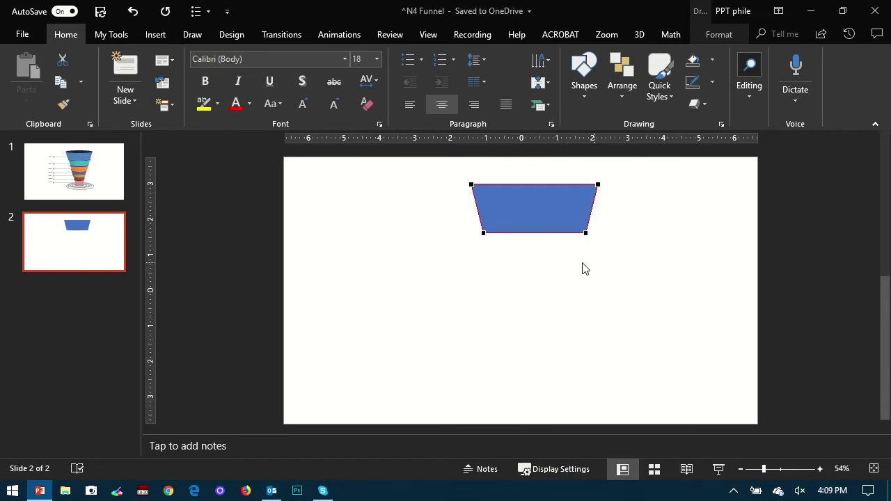
right_click(535, 234)
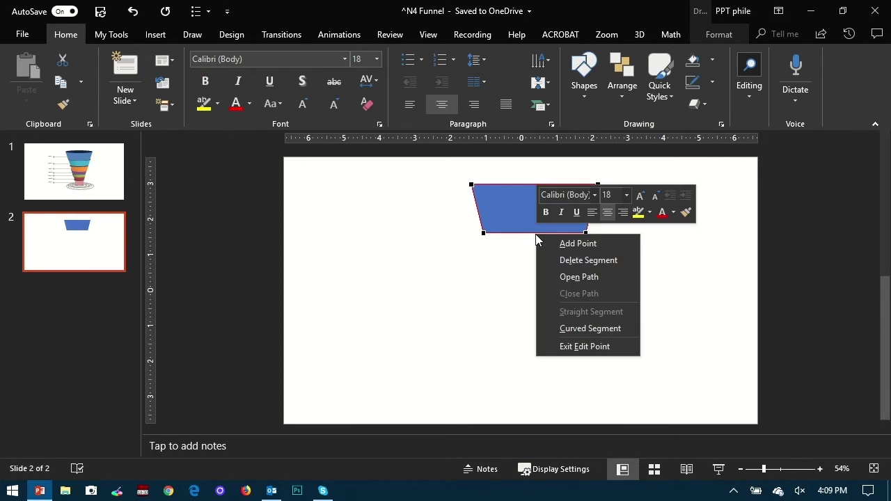
click(626, 327)
click(603, 286)
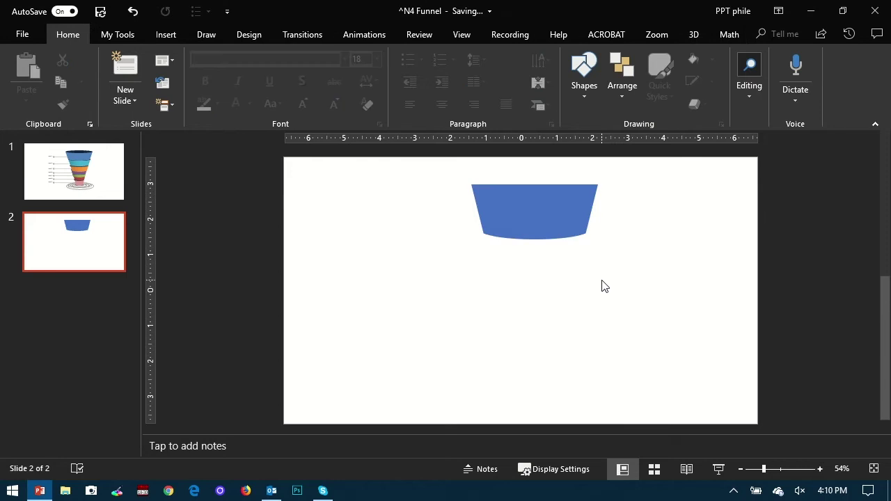
- Widen the curved trapezoid outward on both sides
click(565, 216)
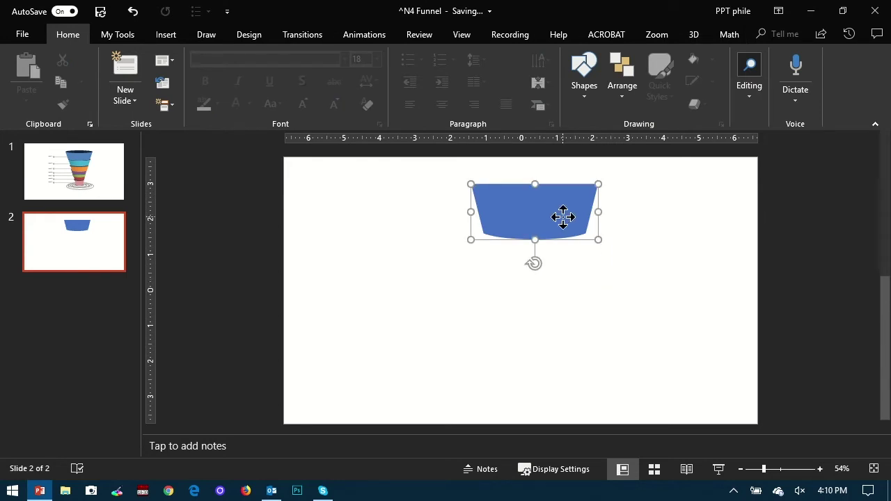
drag(599, 211, 623, 209)
drag(471, 210, 449, 213)
- Draw a flat ellipse across the top edge of the trapezoid, matching its width, as the funnel's rim
click(155, 34)
click(277, 104)
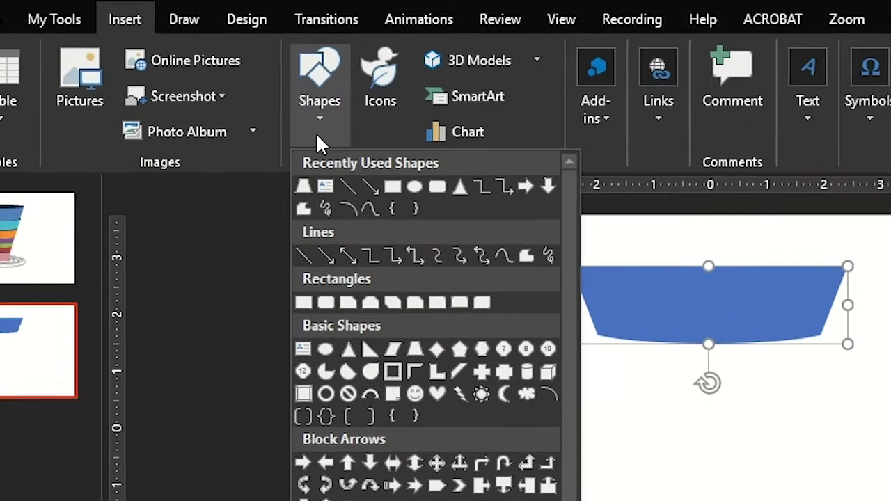
click(417, 188)
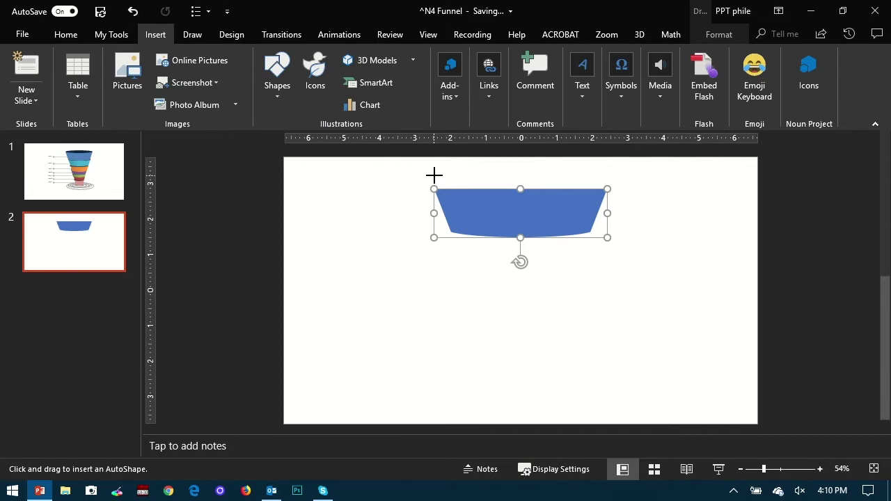
mouse_move(434, 175)
mouse_down()
mouse_move(611, 201)
mouse_move(627, 194)
mouse_move(609, 199)
mouse_up()
click(631, 219)
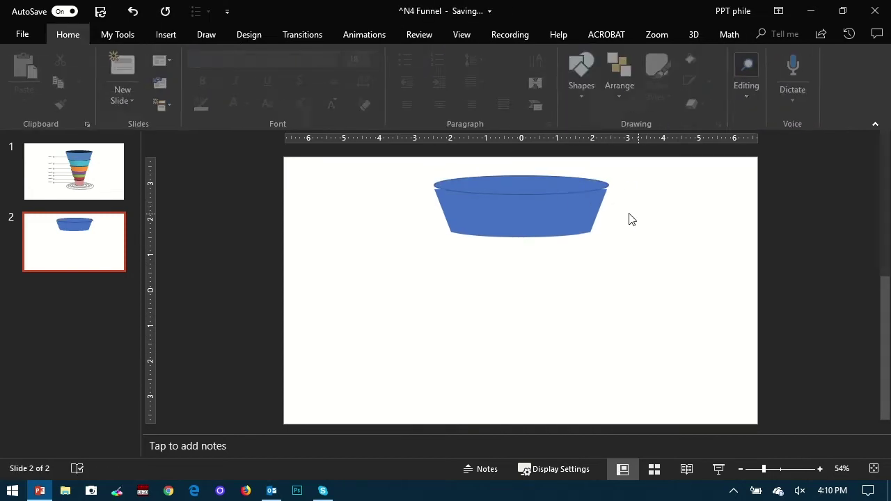
- Fill the rim ellipse with a darker blue
click(575, 189)
click(70, 34)
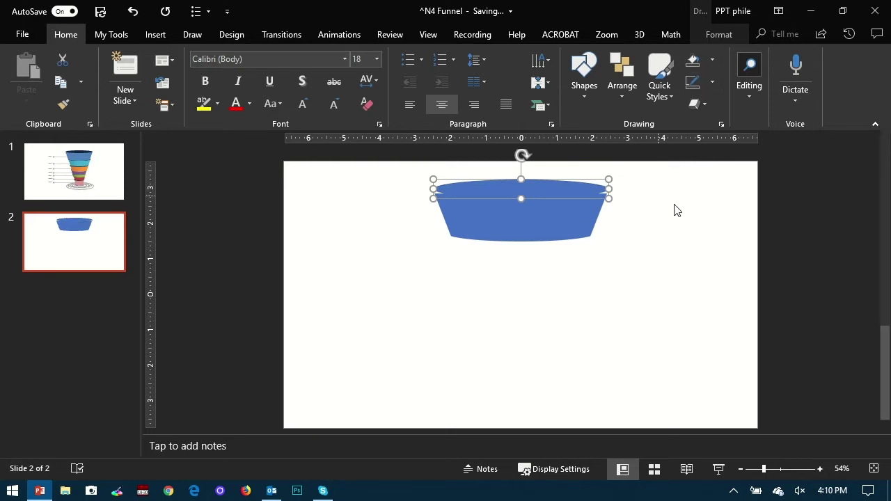
click(712, 61)
click(737, 138)
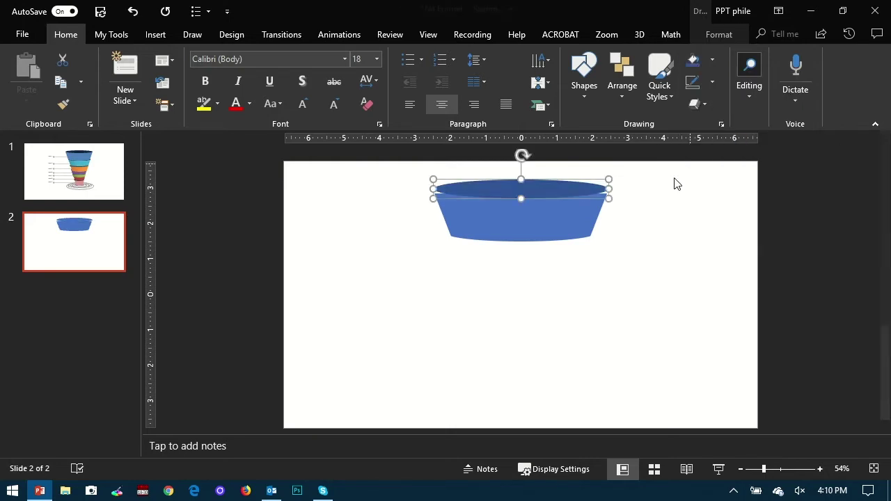
- Fit the rim ellipse exactly onto the trapezoid's top edge and hide the notes area
click(673, 184)
click(606, 190)
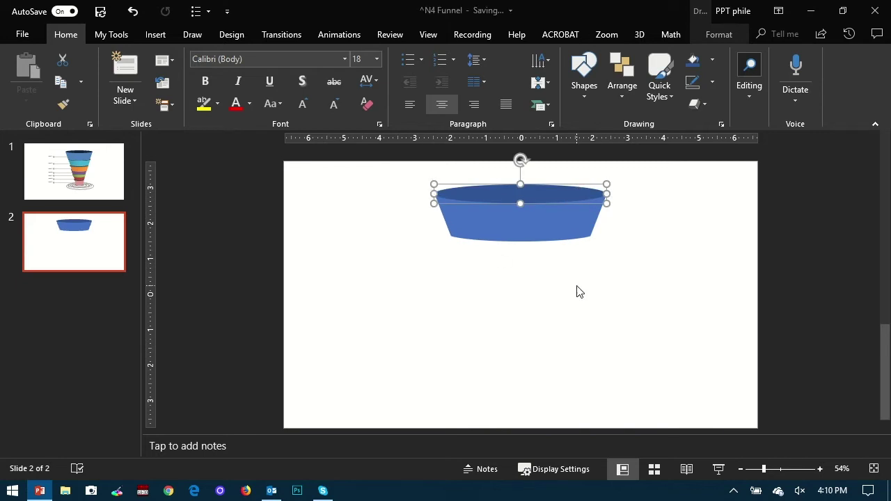
click(579, 291)
click(623, 469)
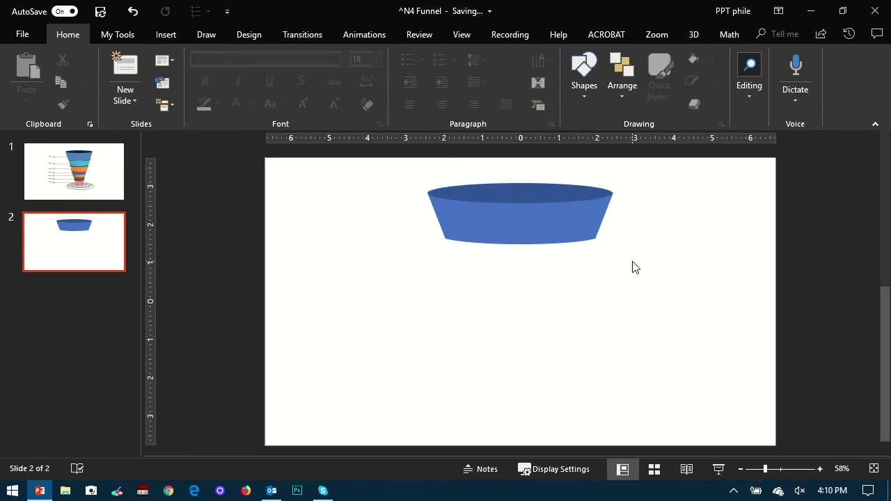
- Duplicate the curved trapezoid directly below the first and narrow both sides to match the bottom width of the tier above
click(573, 216)
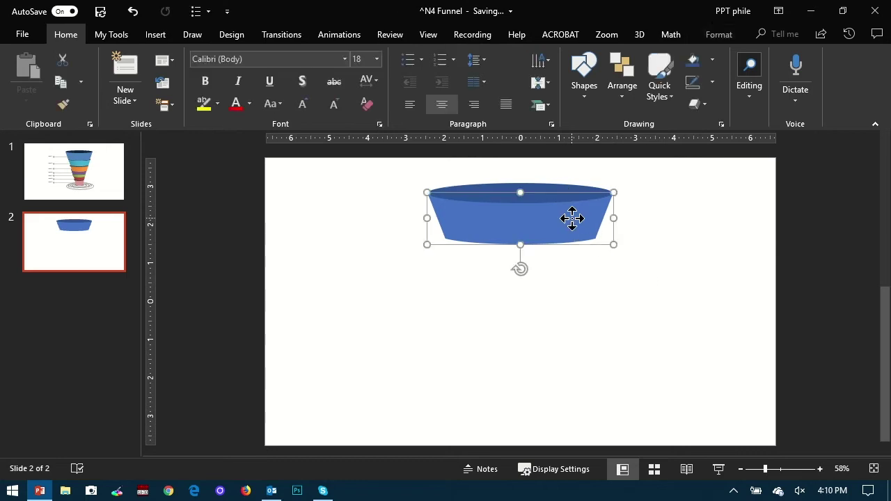
drag(573, 219, 597, 261)
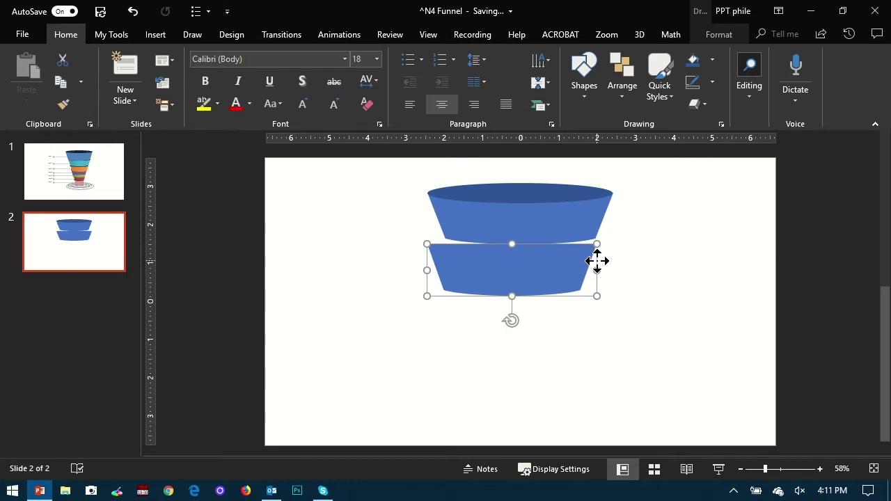
drag(428, 270, 446, 268)
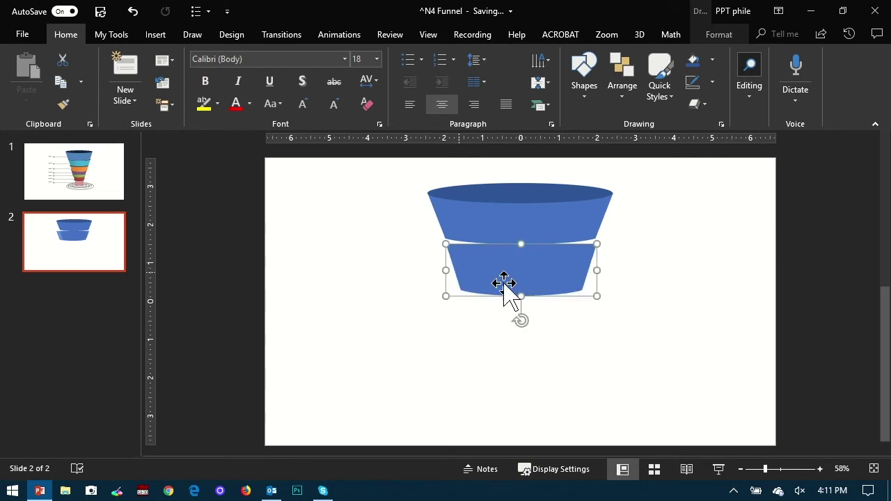
click(569, 330)
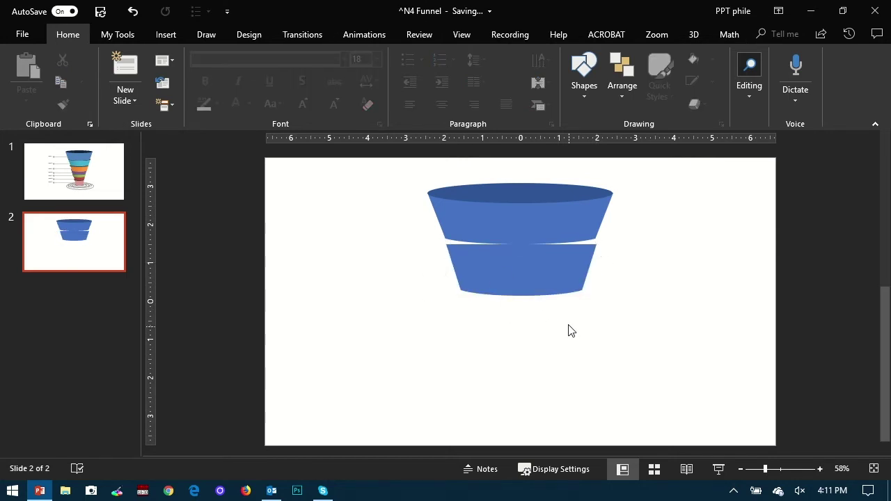
- Duplicate the dark rim ellipse, narrow it to the second tier's width and place it on that tier's top edge
click(555, 194)
drag(555, 198, 559, 246)
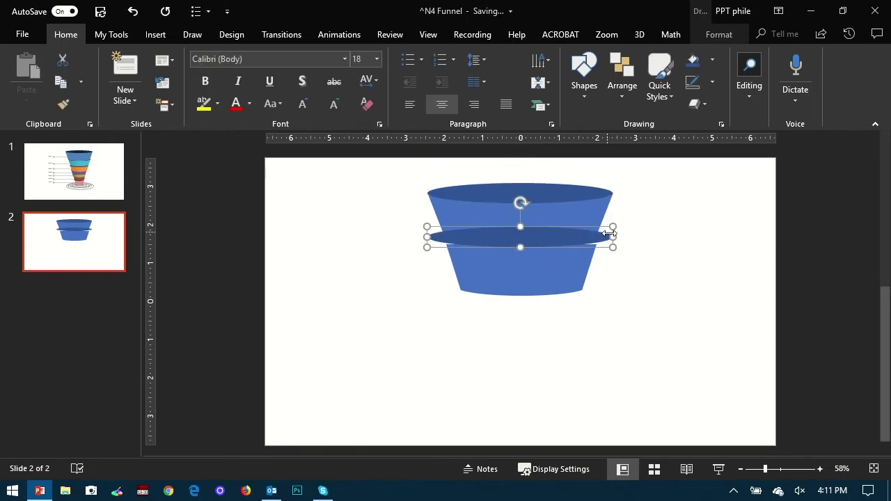
drag(611, 238, 598, 238)
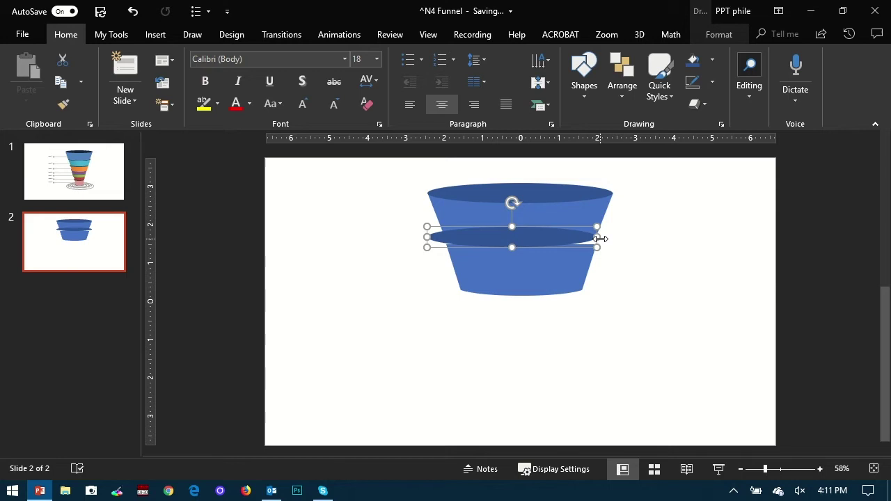
drag(428, 237, 445, 240)
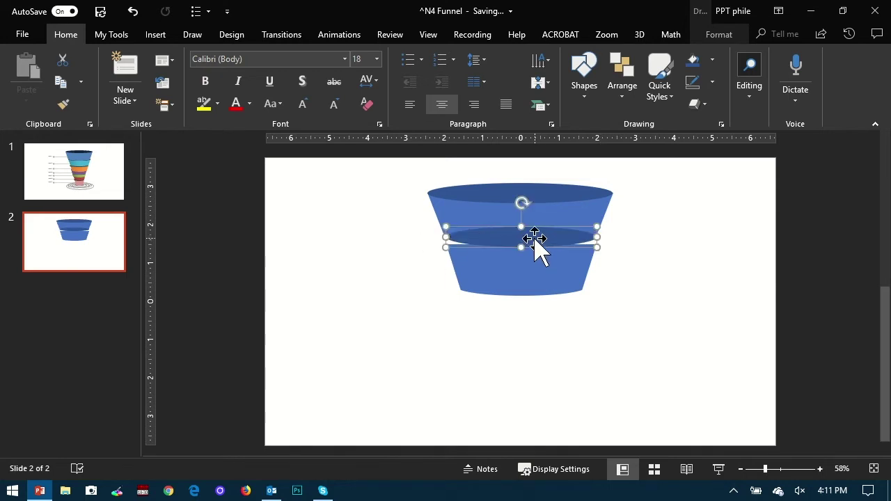
drag(533, 238, 532, 245)
- Send the second tier and its ellipse to the back, behind the top tier
drag(643, 333, 434, 233)
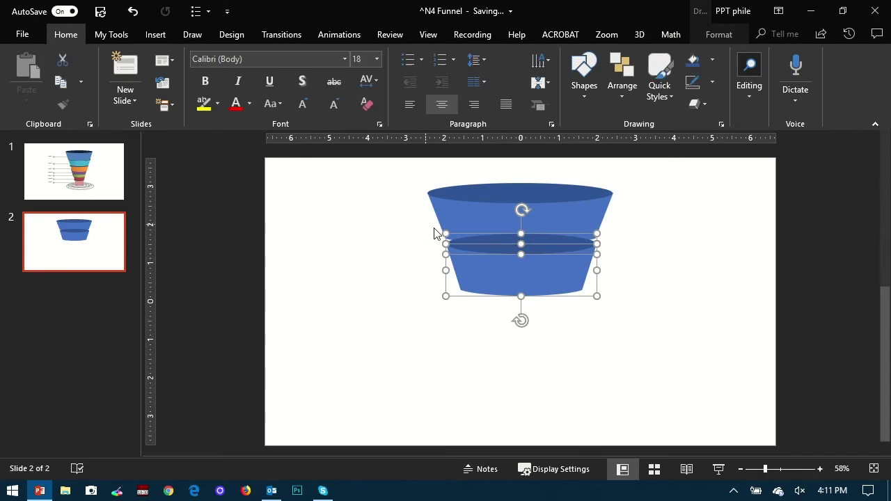
right_click(521, 252)
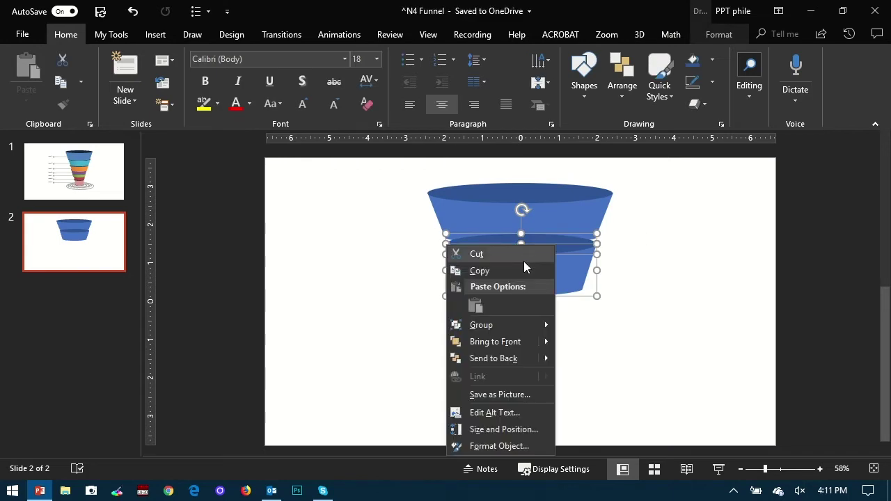
click(508, 359)
click(641, 348)
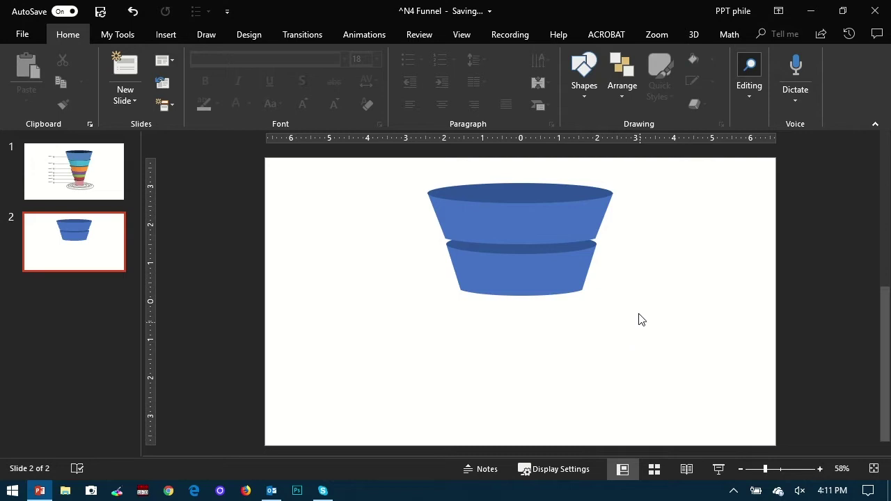
- Duplicate the top rim ellipse near the top tier's bottom edge and narrow it to the second tier's width
drag(572, 191, 567, 233)
drag(612, 236, 597, 233)
drag(428, 236, 446, 233)
- Restack the top tier in front of the ring ellipse and nudge it down two steps to close the gap above the second tier
drag(666, 174, 417, 252)
right_click(455, 213)
click(491, 303)
click(655, 246)
drag(390, 166, 597, 269)
key(Down)
key(Down)
click(632, 247)
click(478, 229)
click(645, 291)
click(634, 274)
- Copy the second tier with its ellipse, paste it below as a grouped third tier and narrow it on both sides
drag(650, 230, 383, 337)
key(ctrl+c)
key(ctrl+v)
drag(536, 276, 532, 316)
key(ctrl+g)
drag(603, 311, 583, 308)
drag(441, 312, 460, 312)
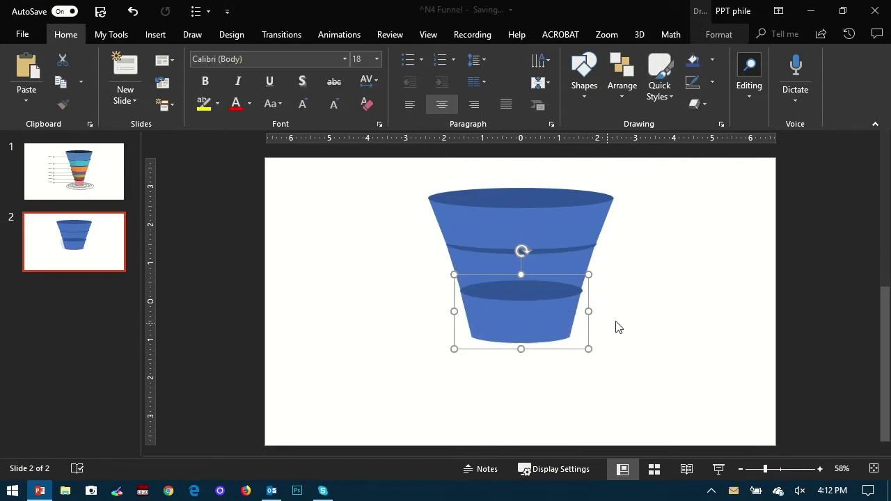
- Send the third tier to the back and fine-tune its width to match the tier above
key(ctrl+shift+bracketleft)
click(681, 346)
click(562, 319)
drag(588, 311, 587, 312)
click(620, 320)
click(513, 318)
click(651, 328)
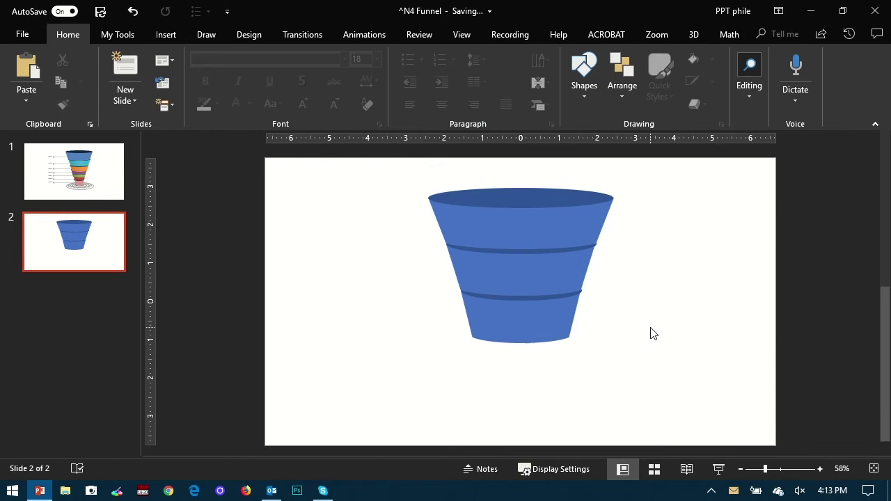
- Duplicate the third tier below as a fourth tier, narrow both sides and fit it against the tier above
click(534, 318)
drag(533, 318, 575, 364)
drag(458, 365, 469, 365)
drag(537, 369, 537, 352)
drag(572, 347, 573, 346)
drag(473, 349, 471, 348)
- Send the fourth tier to the back, behind the third tier
right_click(471, 346)
click(544, 220)
key(Escape)
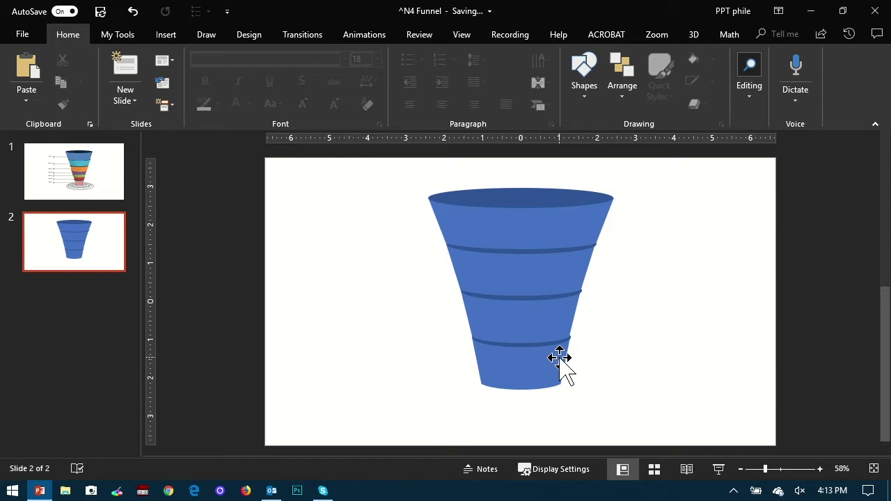
- Select all the funnel shapes and move the whole funnel slightly up on the slide
drag(639, 416, 380, 168)
click(117, 34)
click(634, 364)
drag(637, 411, 380, 167)
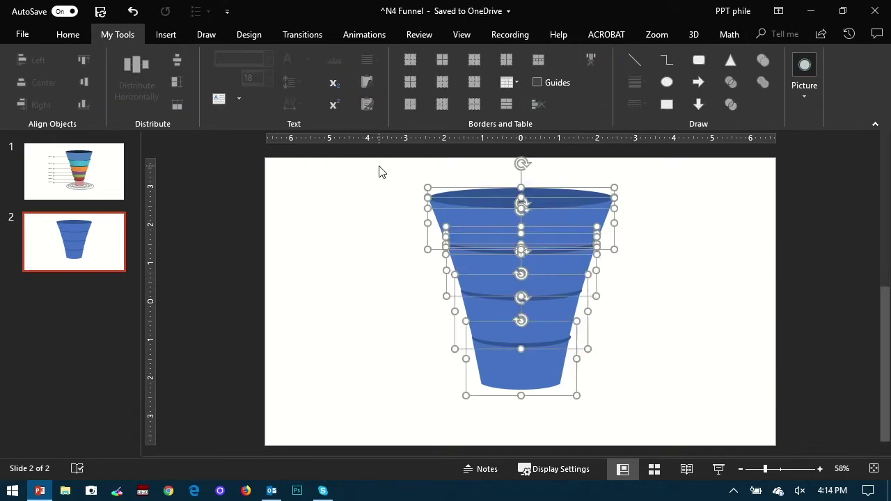
drag(529, 278, 529, 266)
click(654, 303)
- Draw a flat ellipse about 2.41" wide and 0.39" high over the funnel's bottom edge
click(519, 374)
click(648, 361)
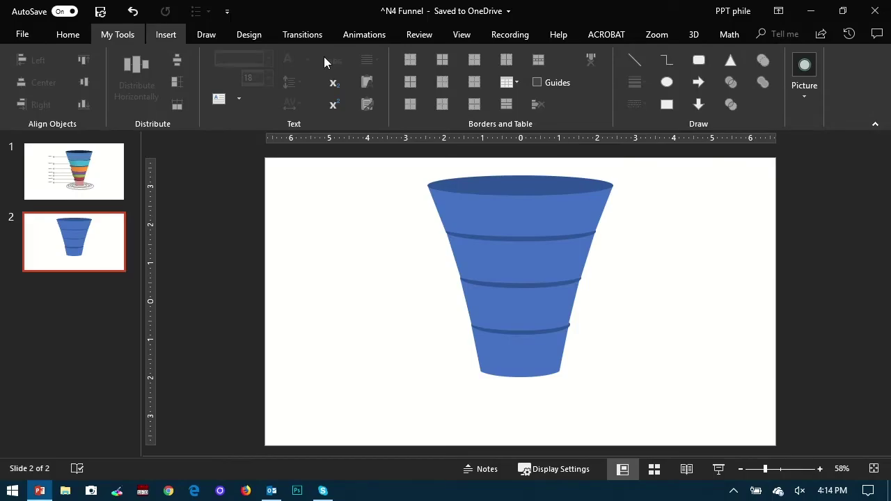
click(667, 82)
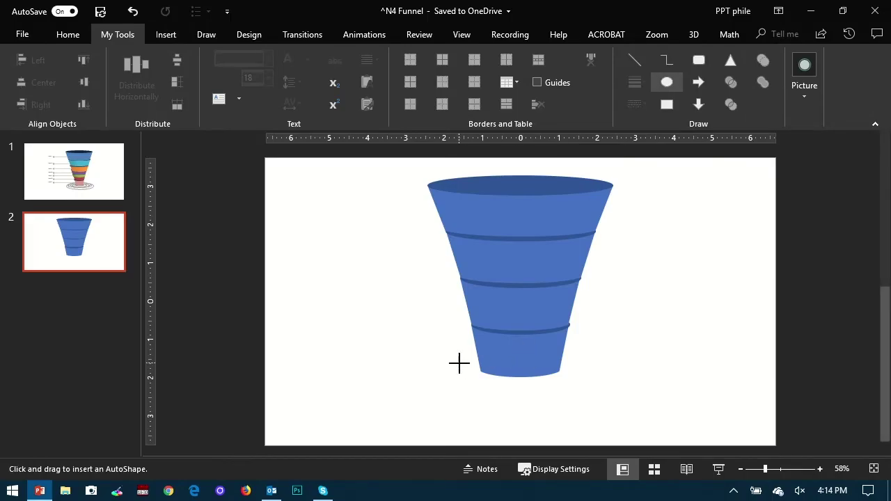
drag(471, 368, 563, 382)
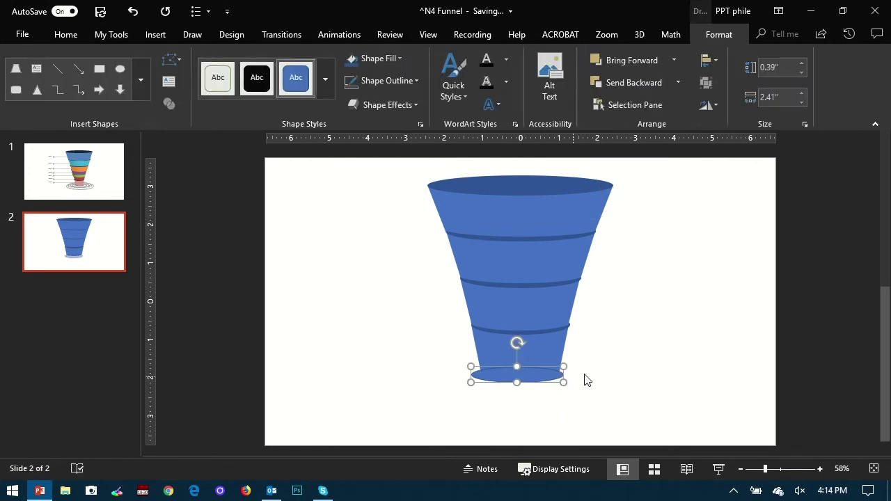
- Fill the flat ellipse at the funnel's bottom edge with dark grey and remove its outline
click(73, 34)
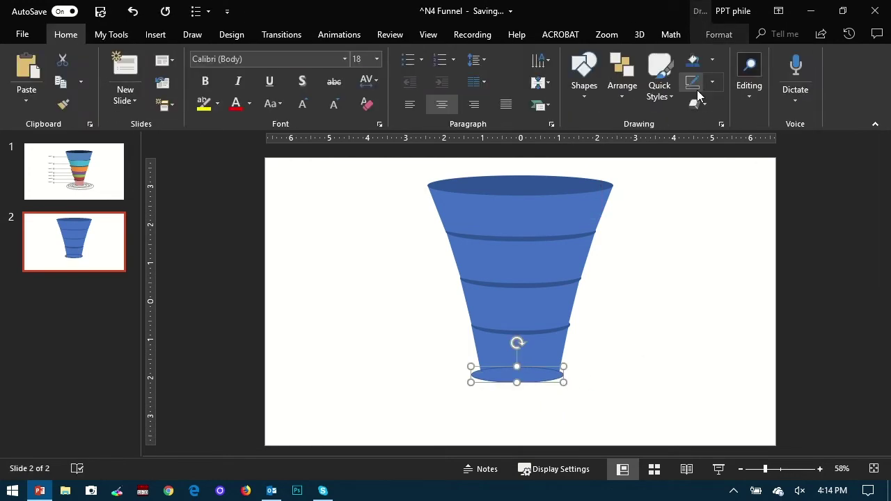
click(713, 61)
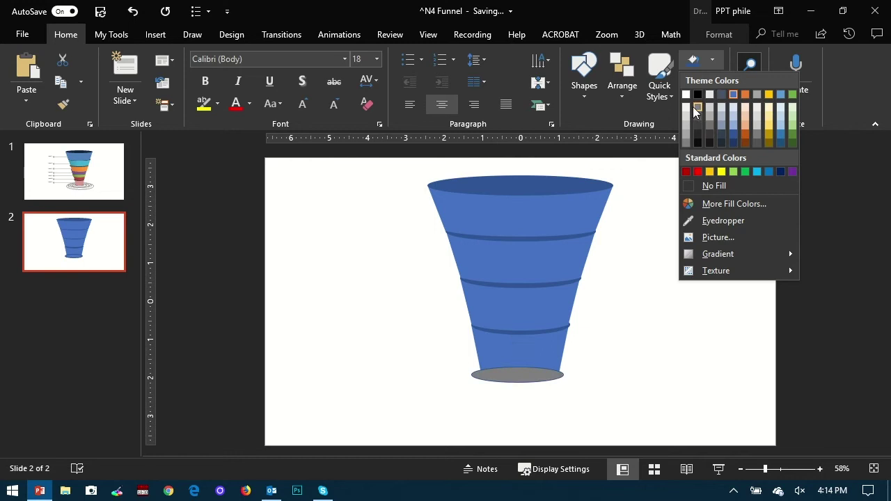
click(698, 105)
click(675, 340)
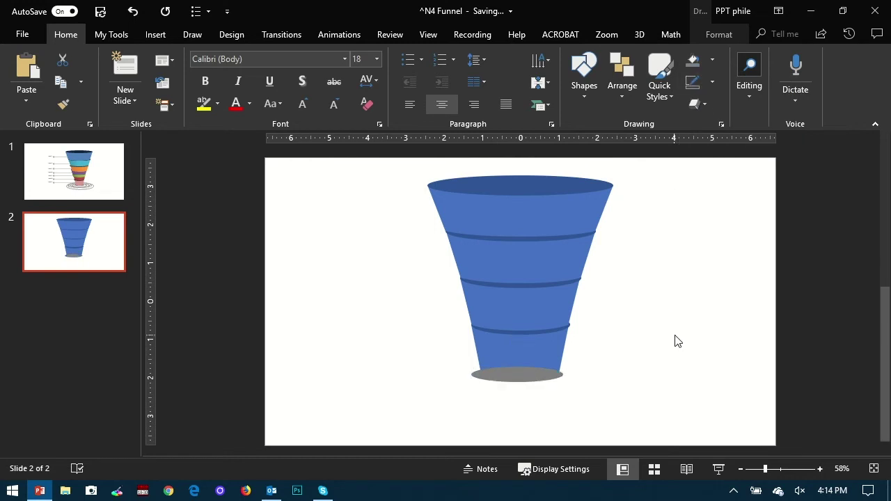
- Move the grey ellipse beside the funnel and add an enlarged copy over it with a white fill and thin grey outline
drag(535, 370, 697, 373)
click(712, 59)
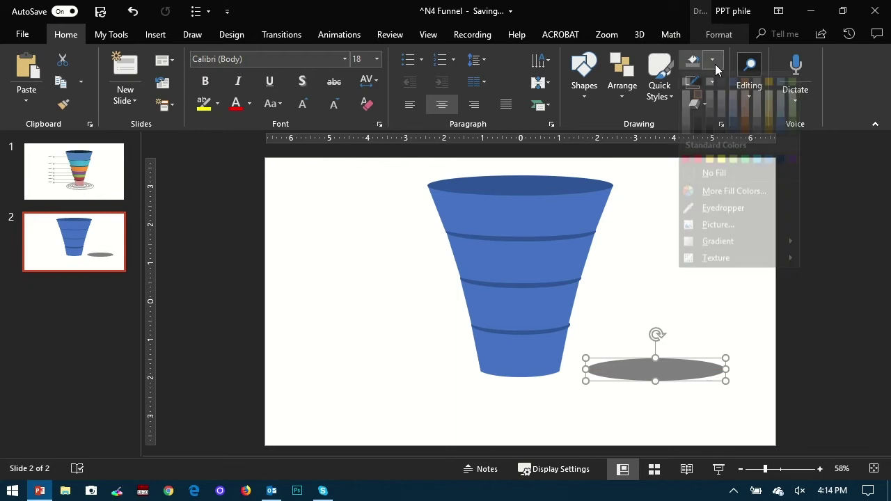
click(686, 95)
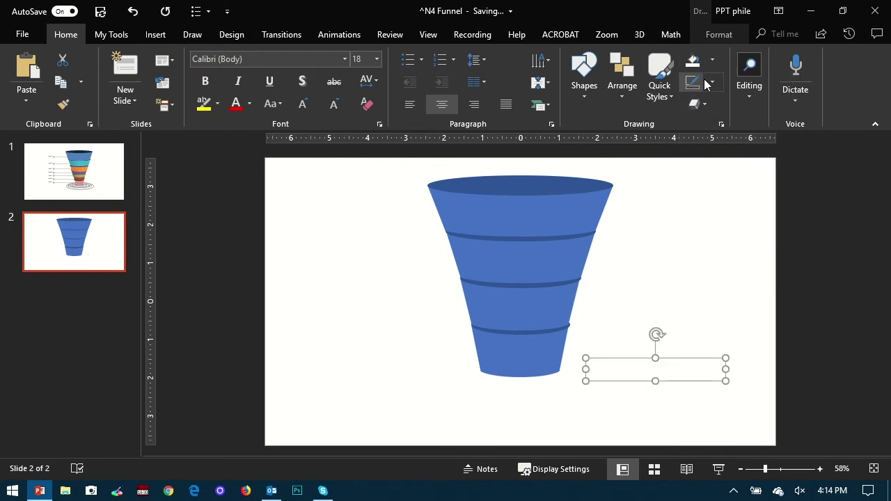
click(713, 82)
click(699, 130)
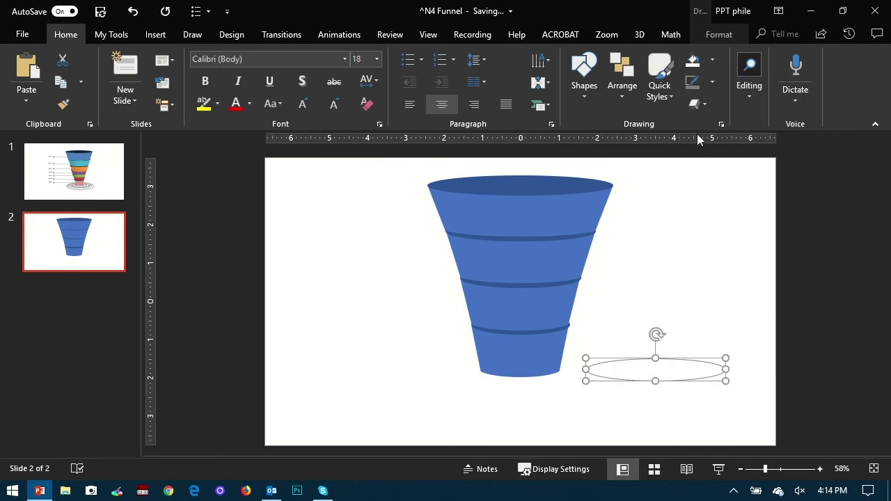
- Send the outlined white ellipse to the back, behind the small grey ellipse
right_click(589, 361)
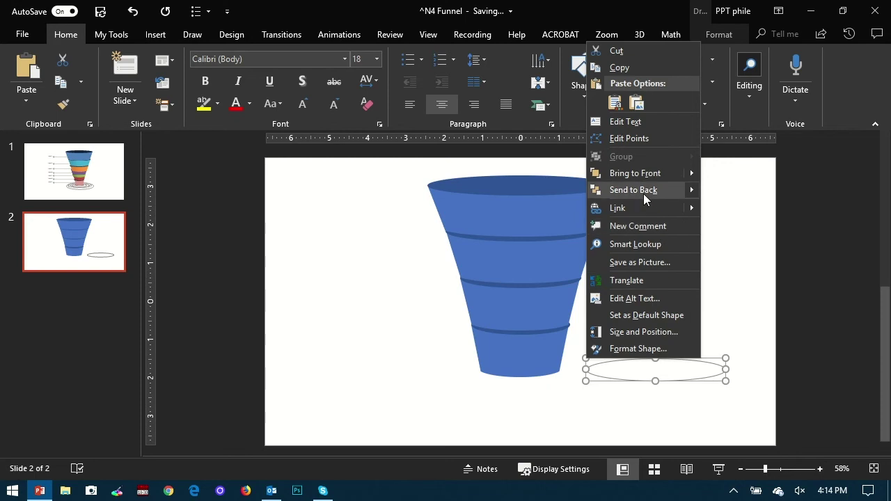
click(643, 191)
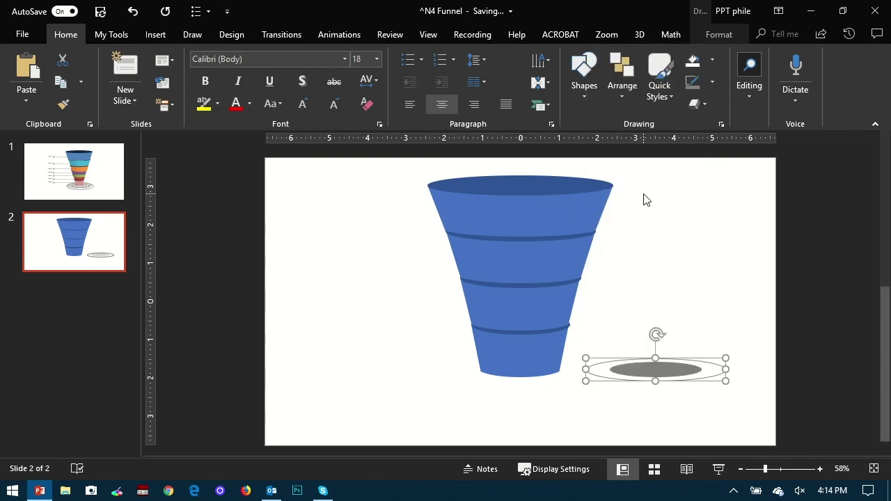
click(732, 308)
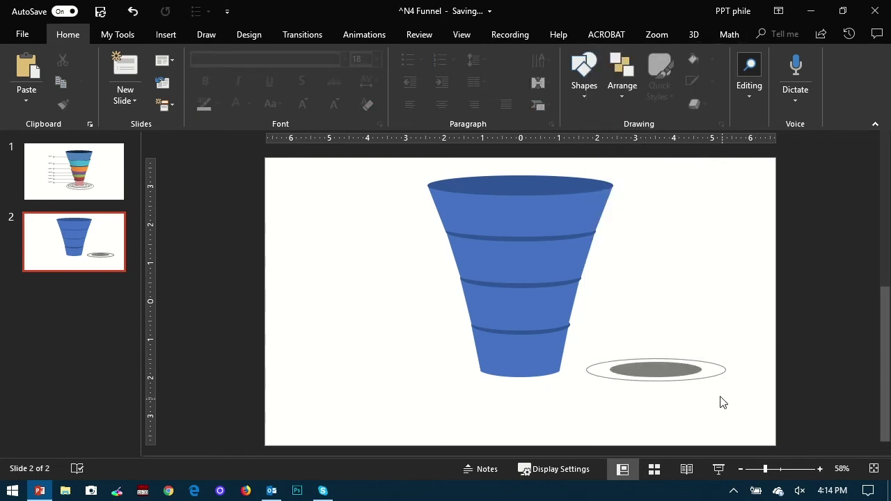
click(716, 377)
drag(716, 377, 722, 394)
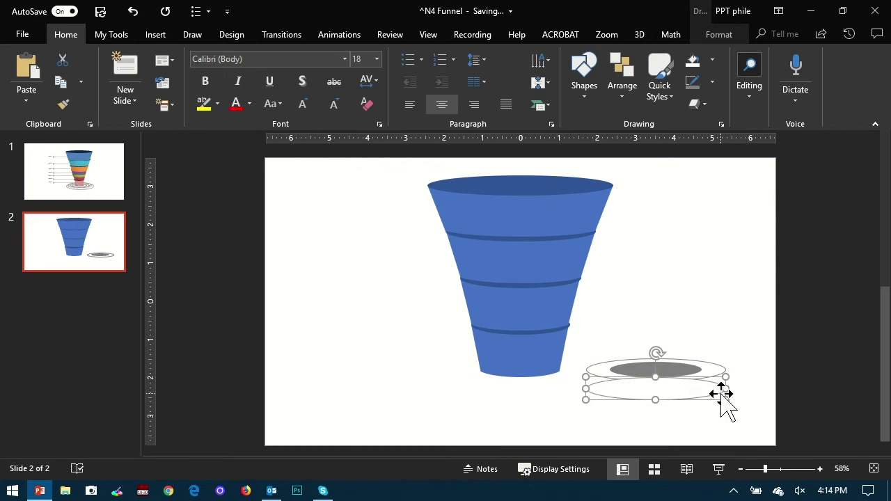
key(Delete)
- Stretch the outlined white ellipse slightly downward at its bottom edge
click(680, 381)
drag(656, 383, 657, 382)
click(706, 415)
- Add an enlarged copy of the white ellipse, filled dark grey without an outline, and send it to the back
drag(713, 380, 739, 394)
click(712, 60)
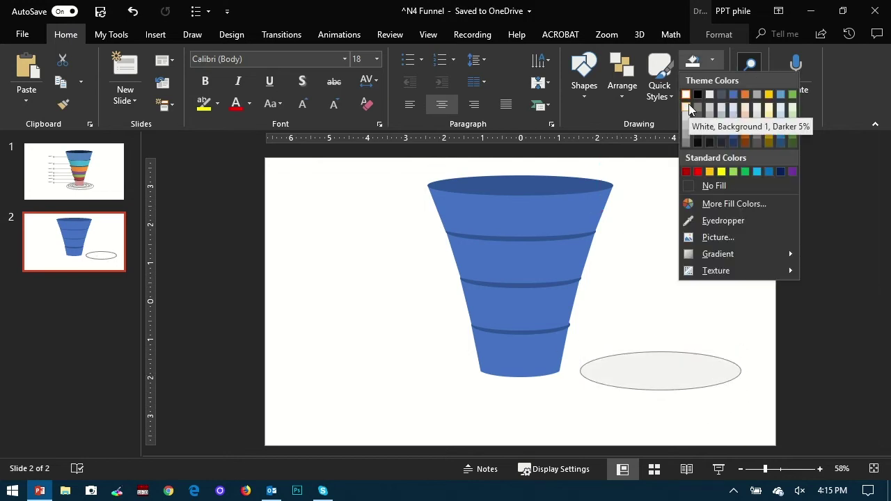
click(698, 107)
click(711, 82)
click(703, 208)
right_click(697, 356)
click(677, 207)
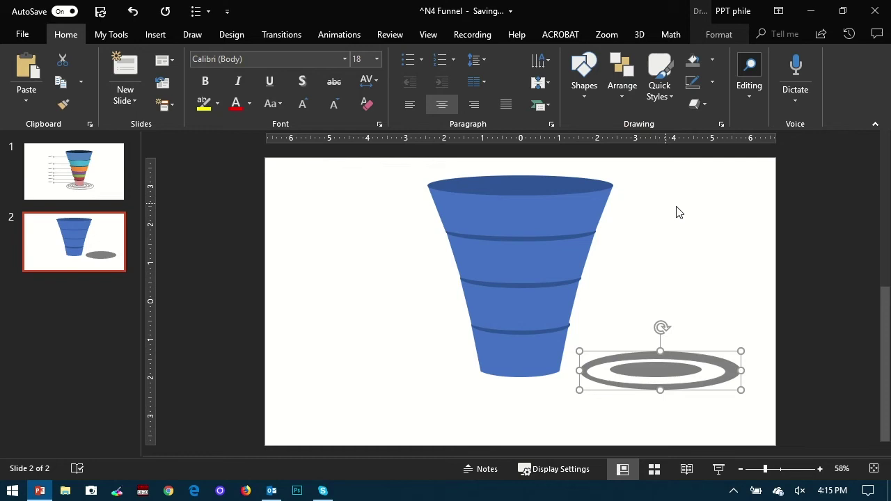
- Nudge the large dark grey ellipse slightly left and down so its band is thicker at the front
key(ctrl+Down)
key(ctrl+Left)
key(ctrl+Left)
key(ctrl+Left)
key(ctrl+Left)
key(ctrl+Left)
key(ctrl+Left)
key(ctrl+Left)
key(ctrl+Left)
key(ctrl+Left)
key(ctrl+Left)
key(ctrl+Right)
key(ctrl+Right)
key(ctrl+Right)
key(ctrl+Down)
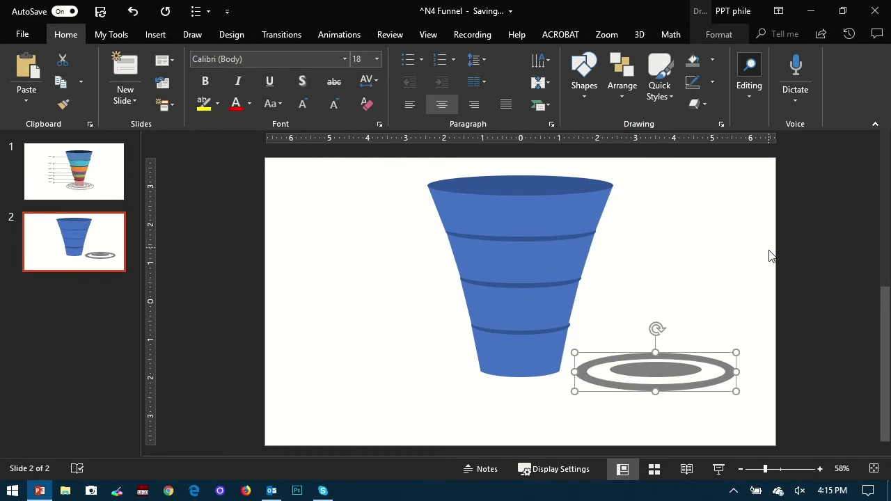
key(ctrl+Down)
key(ctrl+Down)
key(ctrl+Down)
key(ctrl+Right)
key(ctrl+Right)
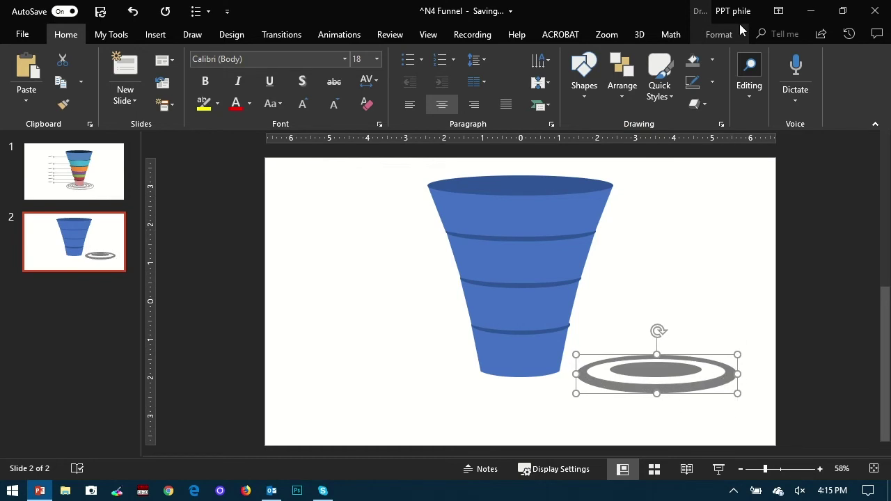
- Change the outer ellipse to a white fill with a thin grey outline and shorten it slightly at its bottom edge
click(711, 60)
click(705, 185)
click(712, 82)
click(701, 128)
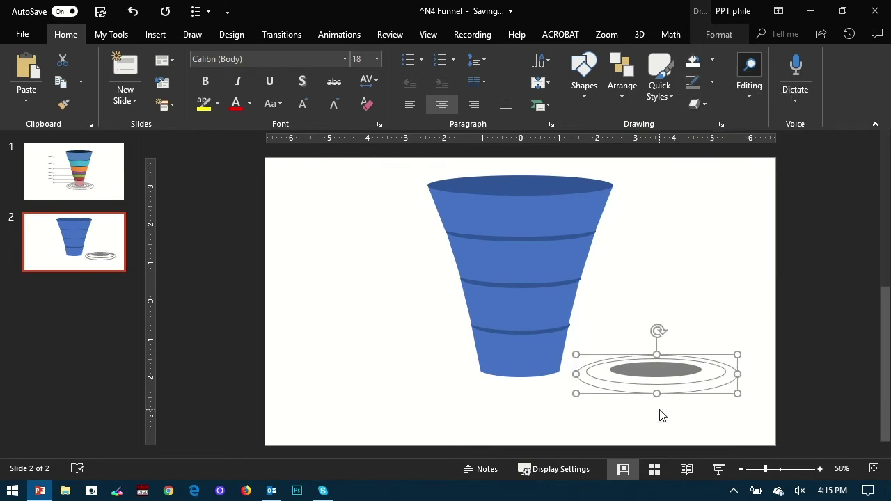
drag(660, 392, 659, 390)
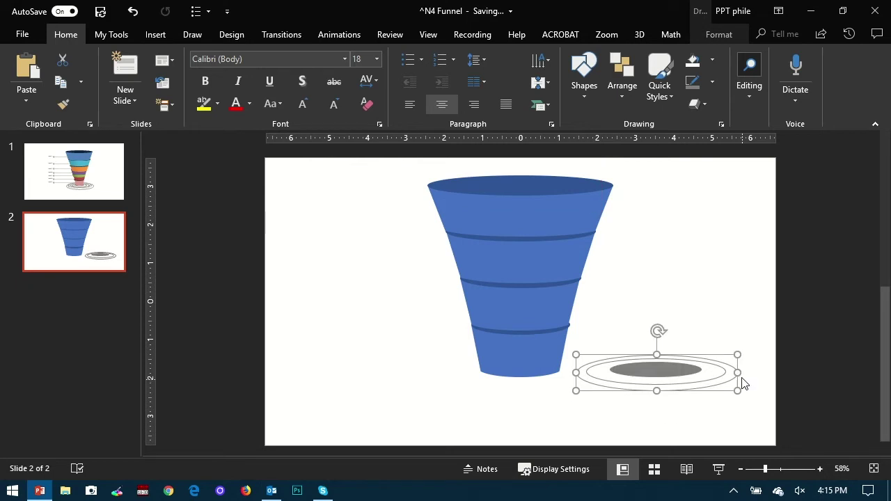
- Select the three base ellipses and align them horizontally on a common centre
drag(769, 418, 569, 342)
click(111, 34)
click(54, 83)
click(728, 277)
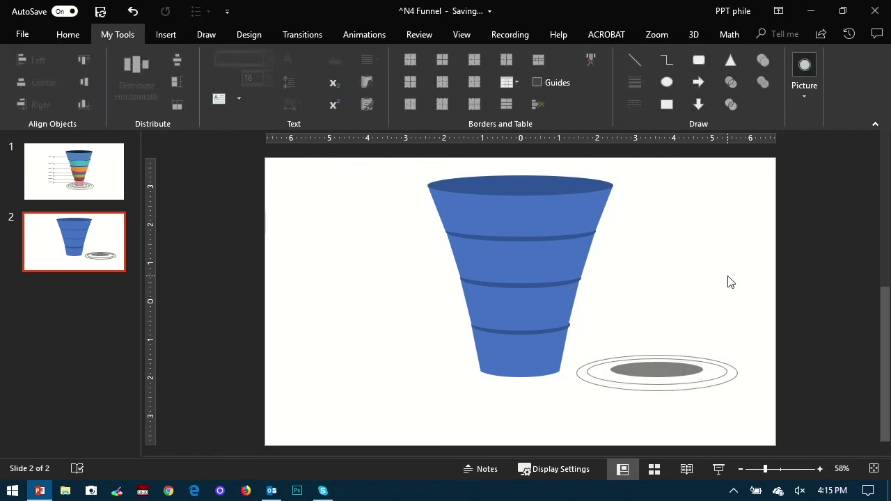
- Duplicate the outer white ellipse, fill the copy with dark grey and send it to the back
click(730, 380)
click(629, 78)
click(67, 34)
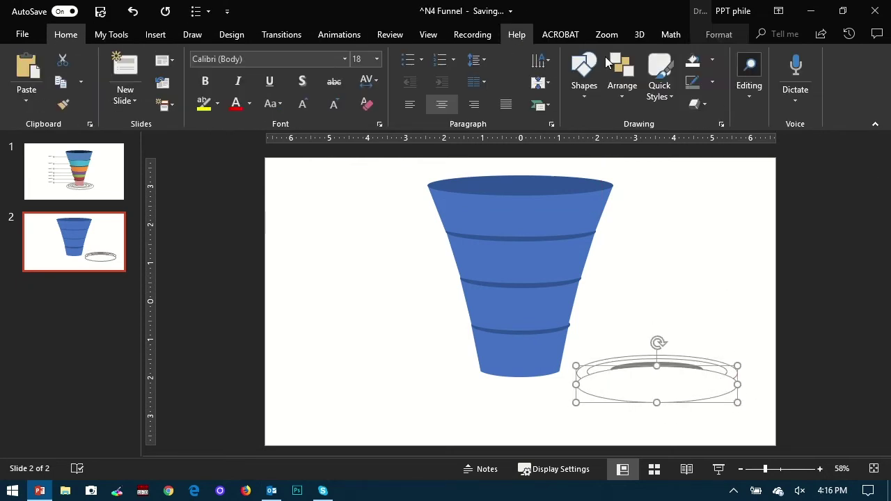
click(712, 59)
click(698, 106)
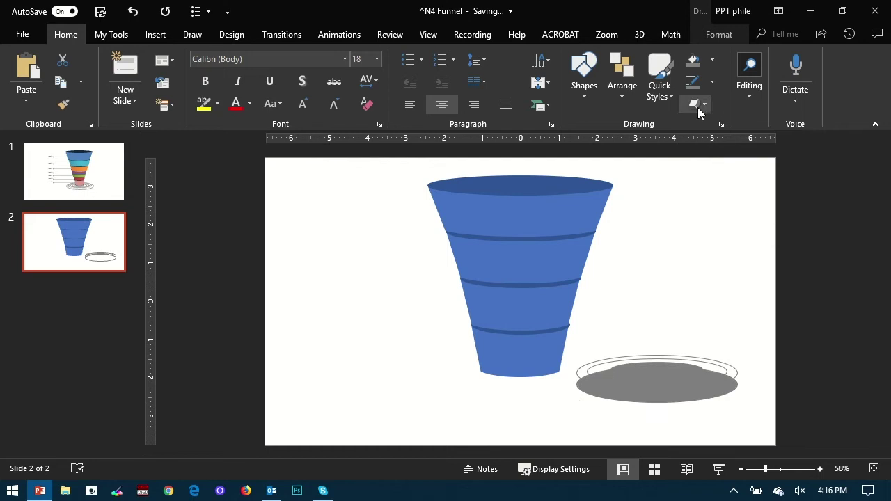
right_click(679, 397)
click(693, 239)
- Resize the dark grey copy into a wider ring around the other ellipses, with its bottom edge slightly lower
drag(738, 402, 716, 385)
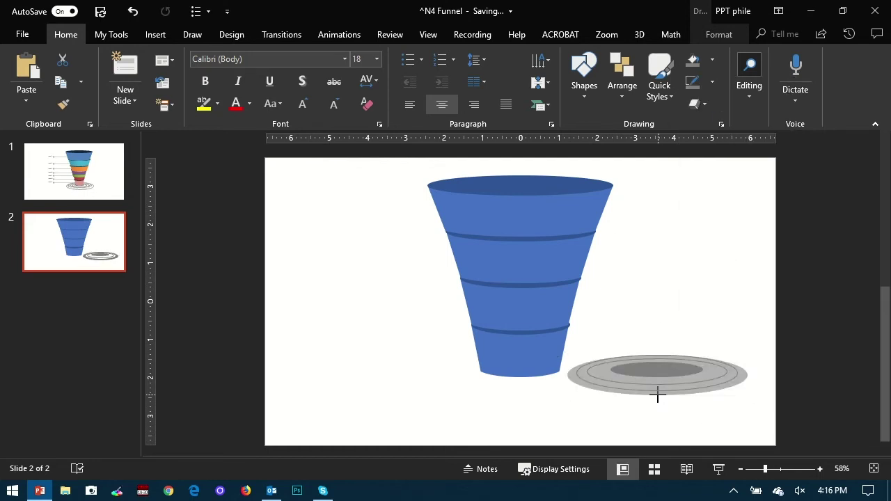
drag(658, 397, 658, 397)
click(796, 414)
- Duplicate the larger outlined white ellipse, enlarge the copy around the dark grey ring and send it to the back
click(731, 378)
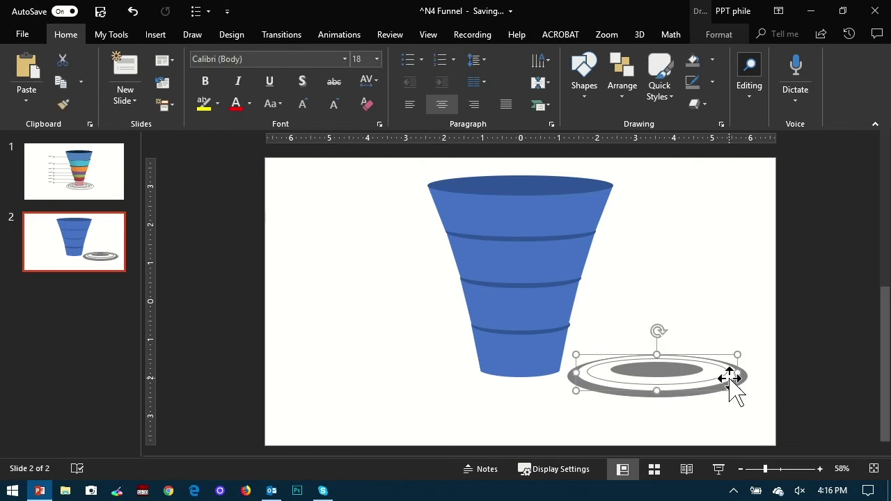
drag(731, 378, 766, 376)
drag(726, 399, 758, 376)
key(shift+F10)
click(633, 184)
- Stretch the outermost white ellipse slightly downward and nudge it up around the dark grey ring
drag(659, 398, 658, 403)
click(784, 408)
click(711, 405)
key(Up)
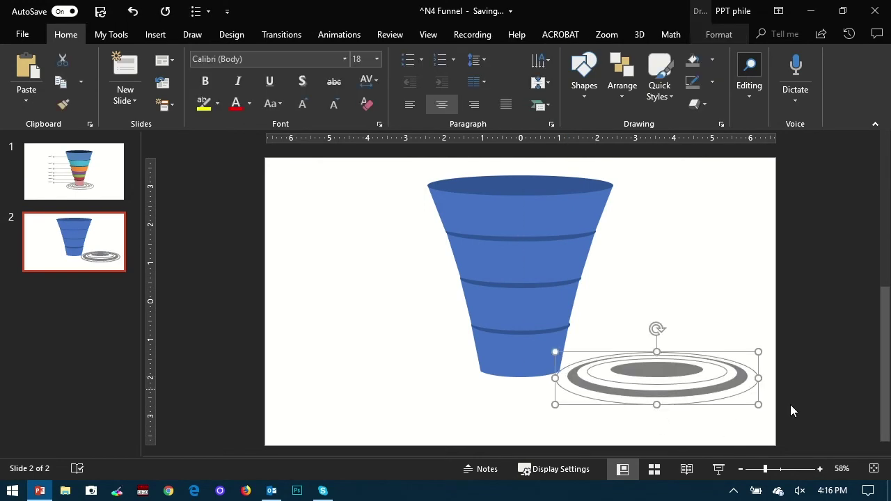
- Group all the ring ellipses and move the group under the funnel's lower end
drag(811, 328, 534, 426)
key(ctrl+h)
key(Escape)
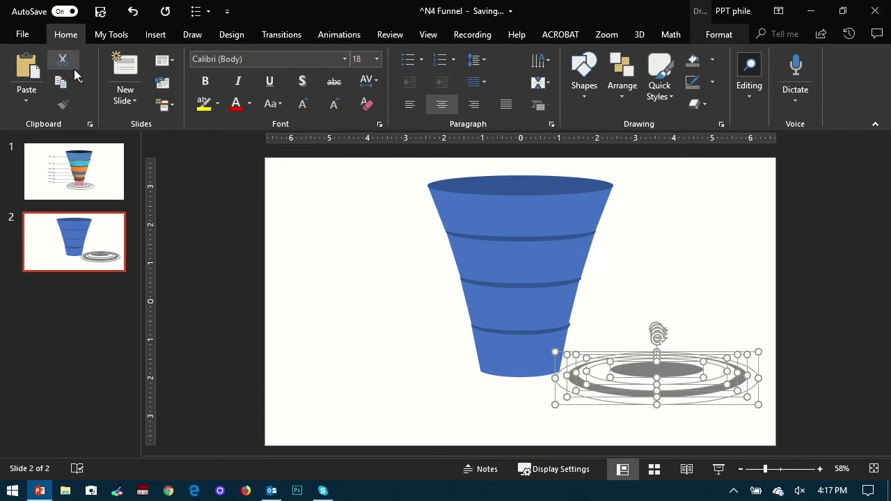
click(111, 34)
drag(824, 320, 529, 446)
drag(706, 364, 544, 370)
- Send the ring group to the back, behind the funnel
right_click(529, 358)
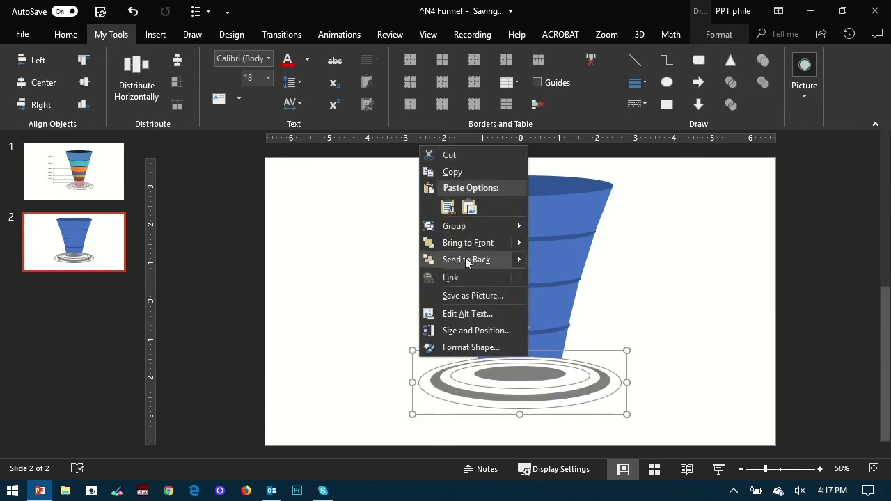
click(466, 260)
click(690, 373)
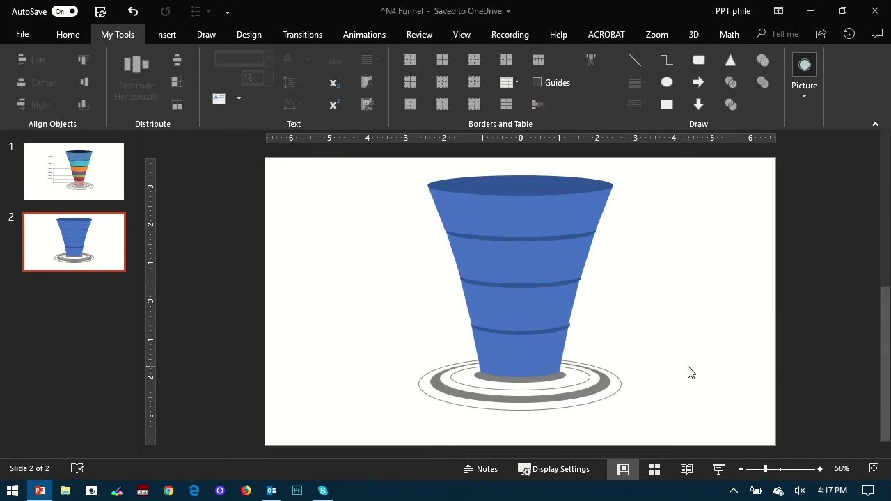
- Stretch the ring group slightly downward and fill its innermost ellipse with a lighter grey
drag(541, 412, 519, 423)
click(701, 374)
click(537, 383)
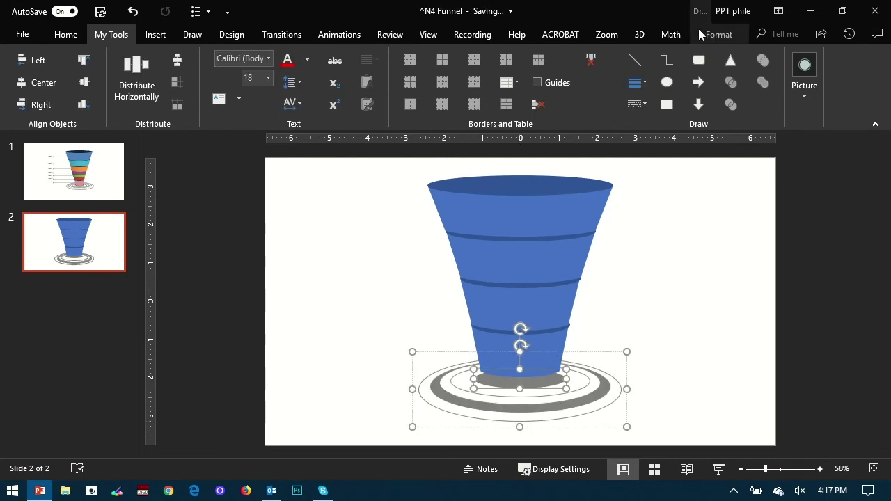
click(65, 34)
click(711, 59)
click(688, 138)
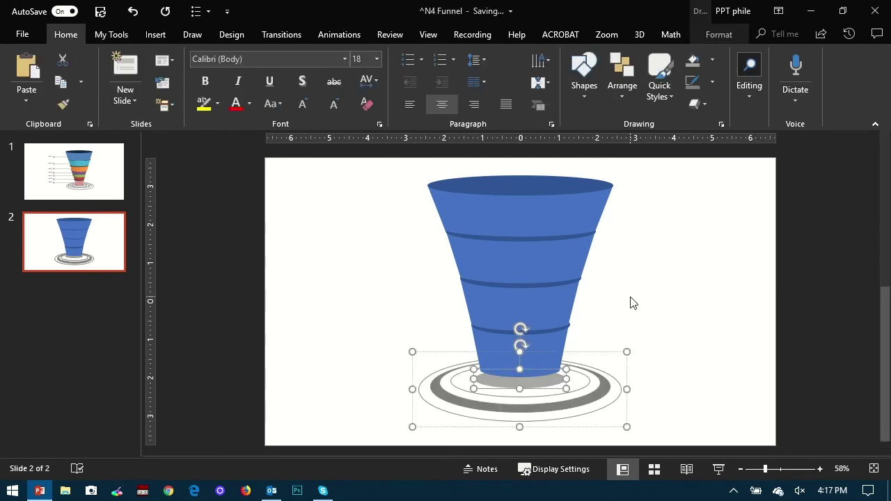
- Recolour the thick ring in the same lighter grey and move the ring group slightly up against the funnel's base
shift+click(597, 399)
click(750, 370)
click(597, 397)
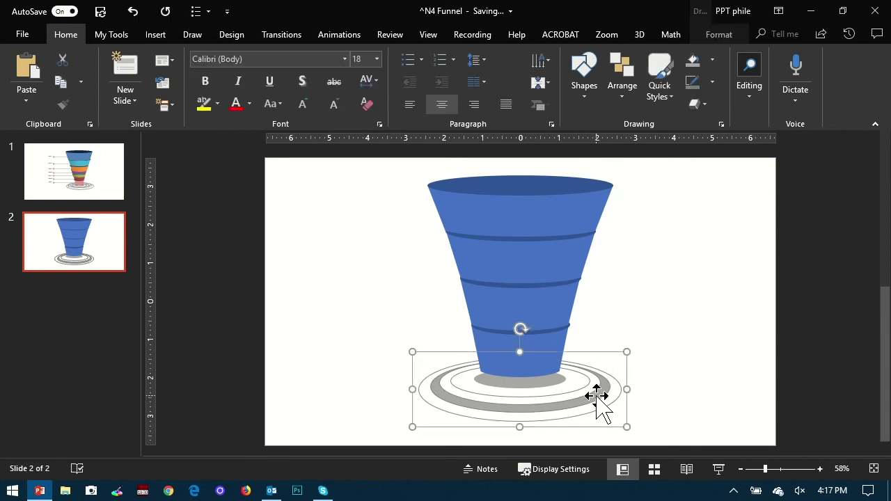
click(597, 397)
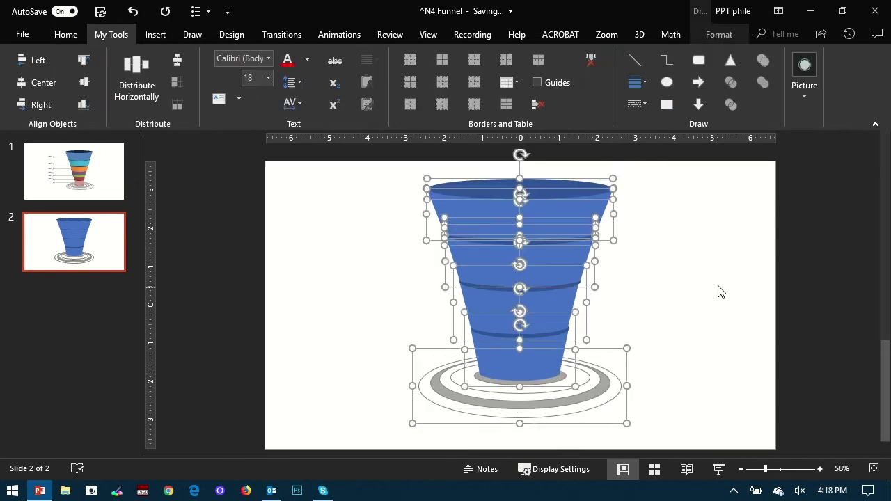
click(718, 284)
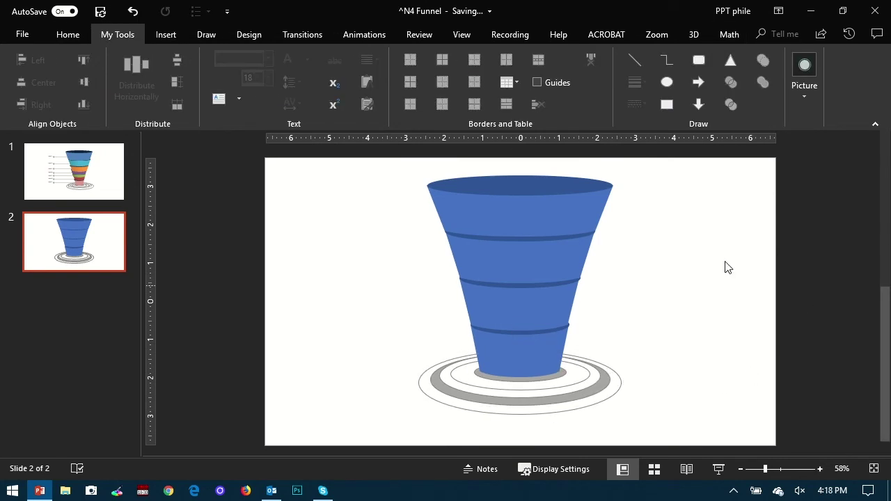
- Give the funnel's top ellipse a linear gradient fill at 90° from dark blue to a near-black blue
click(530, 186)
right_click(530, 188)
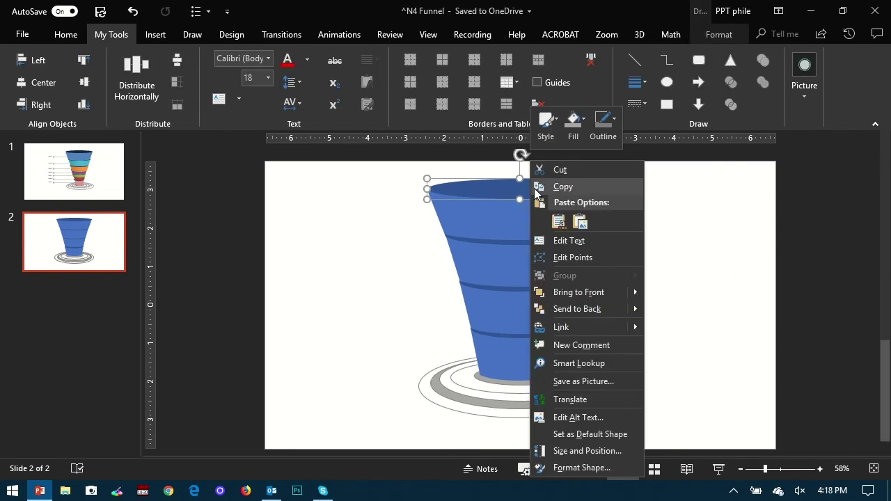
click(585, 475)
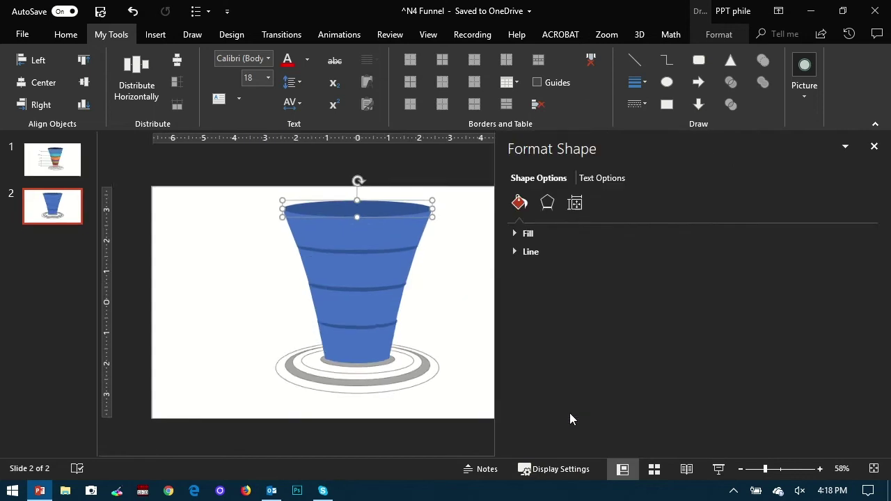
click(516, 233)
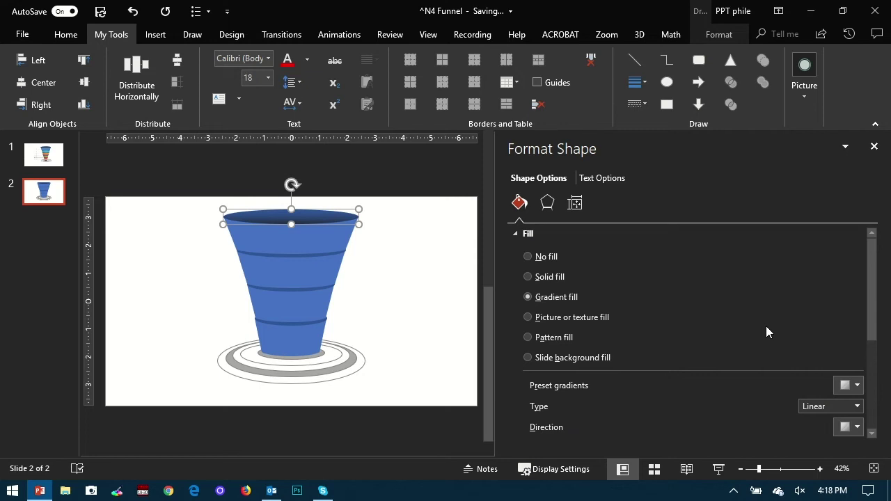
scroll(767, 327, down, 3)
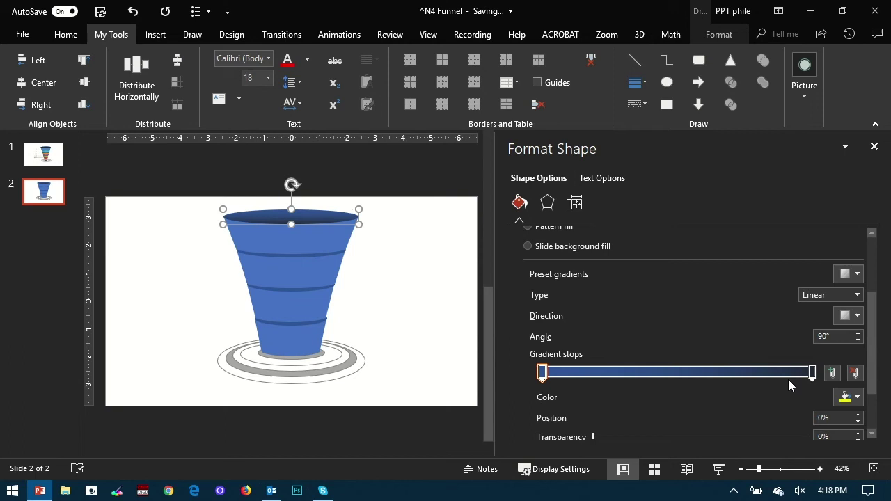
click(856, 398)
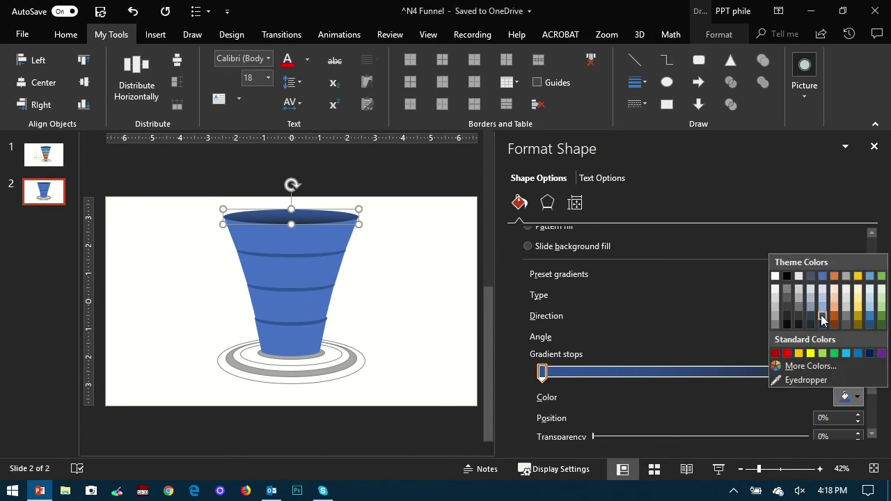
click(770, 398)
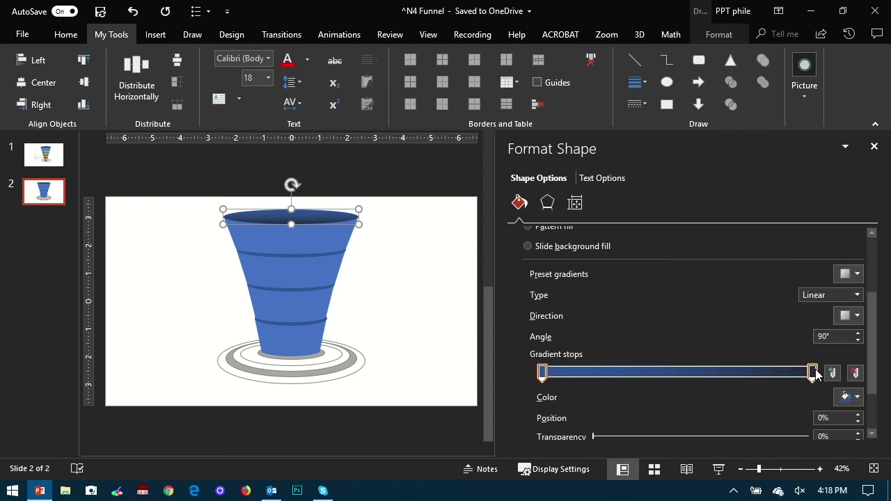
click(814, 373)
click(854, 397)
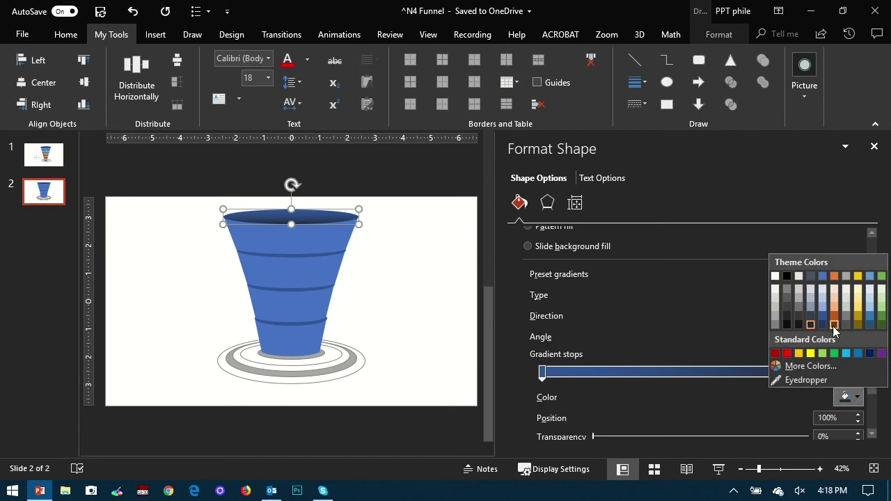
click(676, 397)
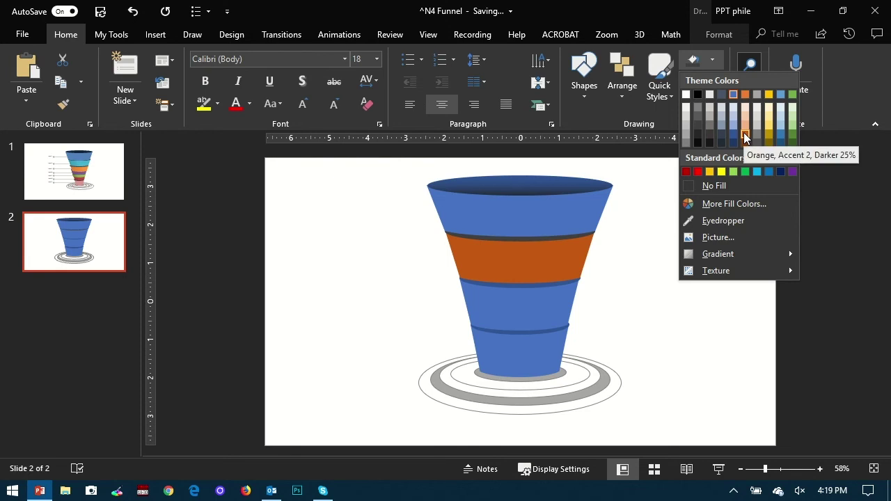
- Fill the funnel's second band with Orange, Accent 2, Darker 25% and the third band with the gold theme colour
click(744, 132)
key(Tab)
click(712, 59)
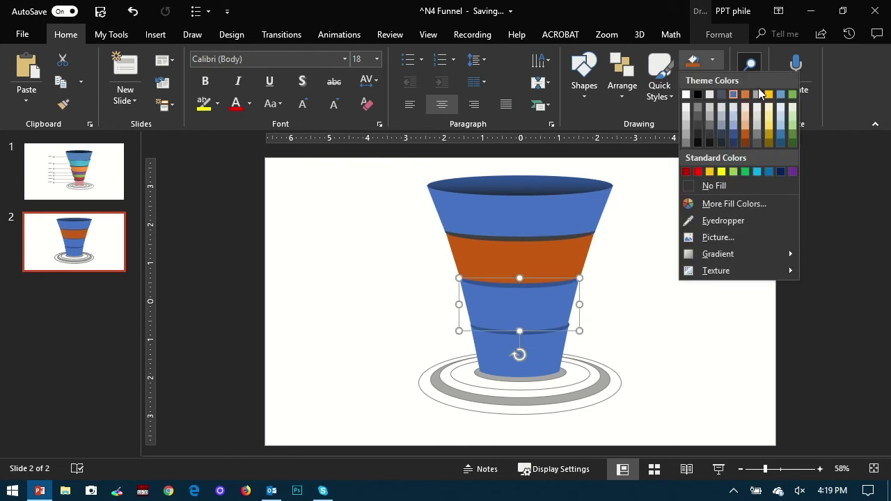
click(771, 93)
- Fill the funnel's bottom band with the green theme colour
click(541, 358)
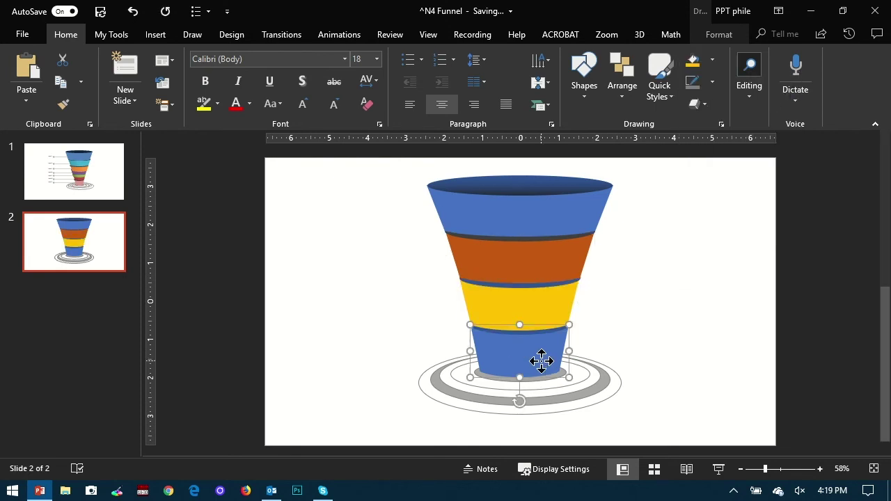
click(715, 62)
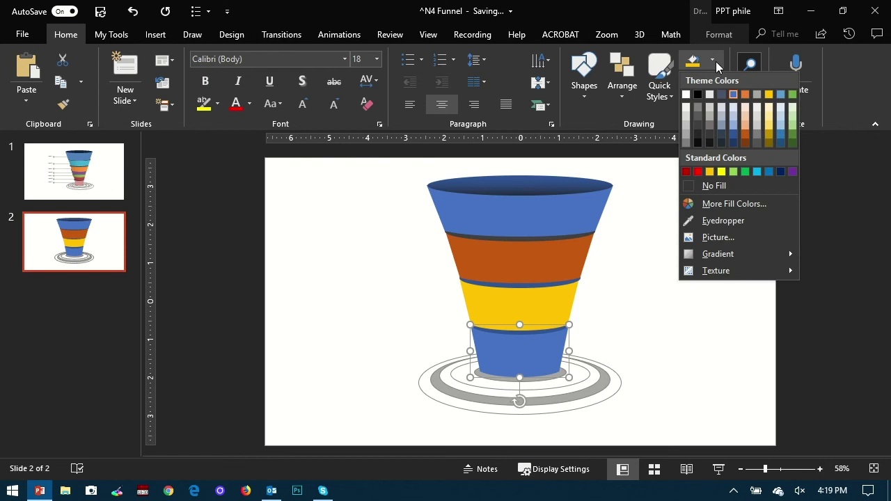
click(790, 95)
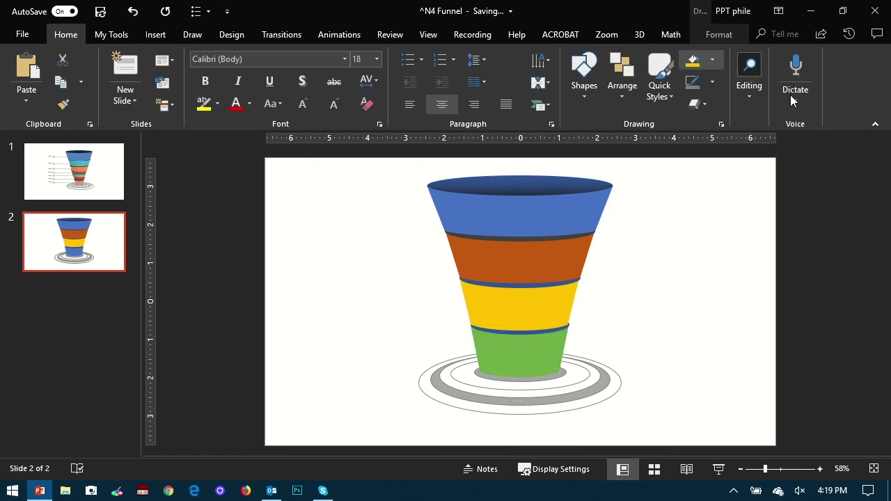
- Recolour the dark seam beneath the orange band Orange, Accent 2, Darker 50% and the one beneath the blue band Blue, Accent 1, Darker 50%
click(558, 284)
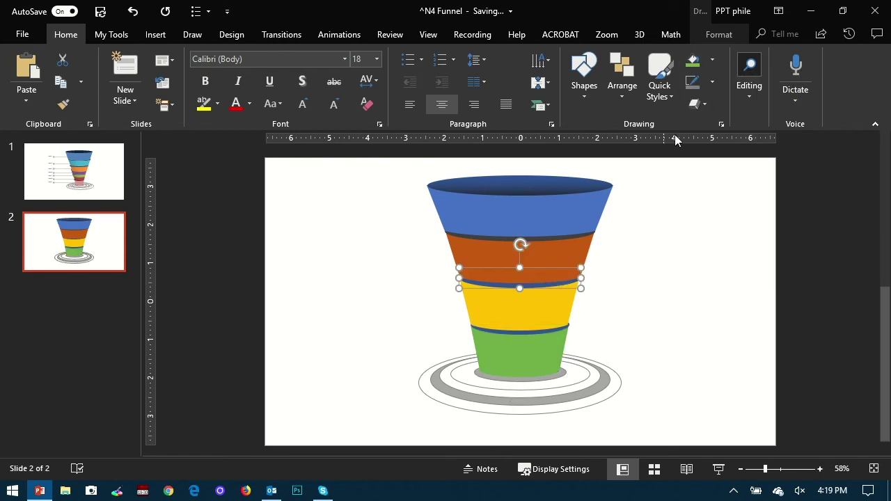
click(713, 62)
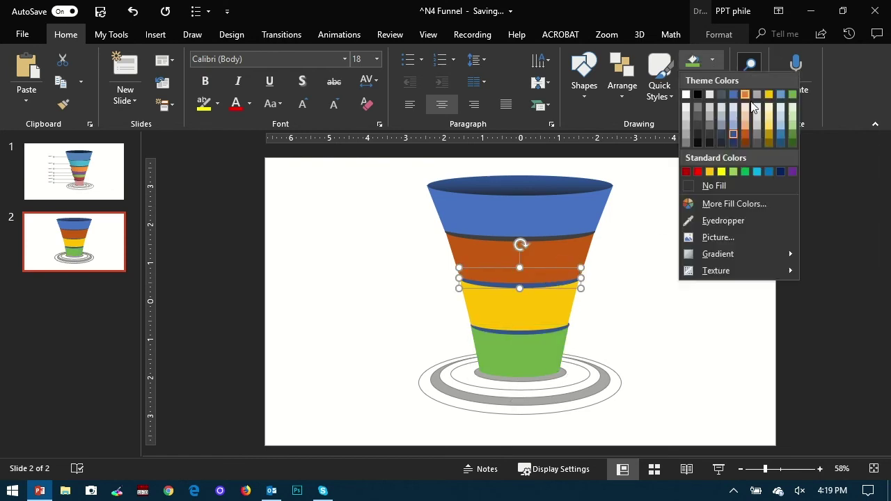
click(745, 144)
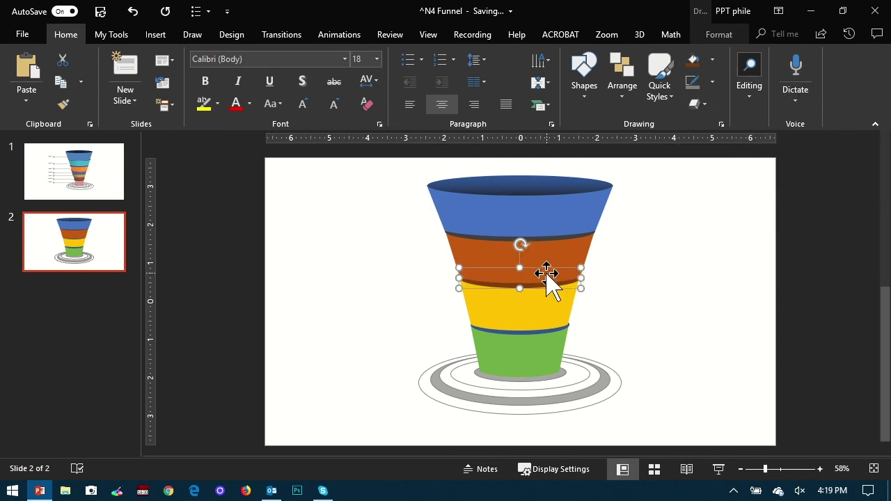
click(563, 236)
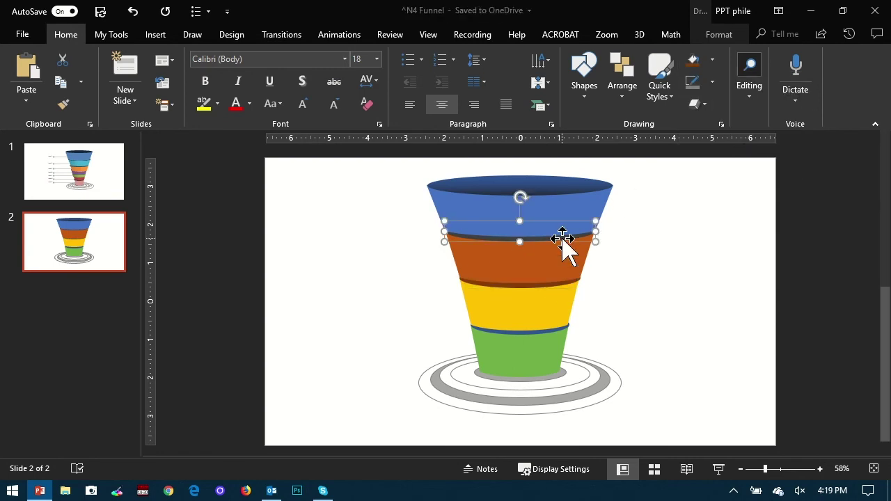
click(714, 61)
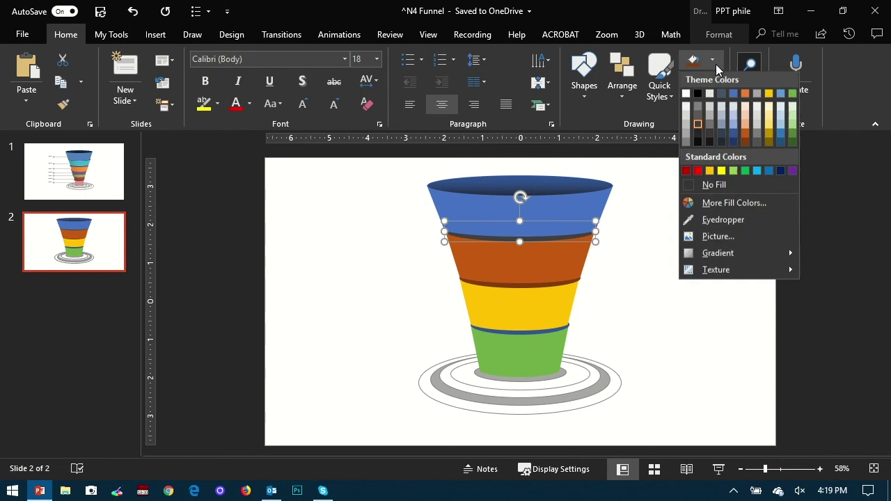
click(733, 142)
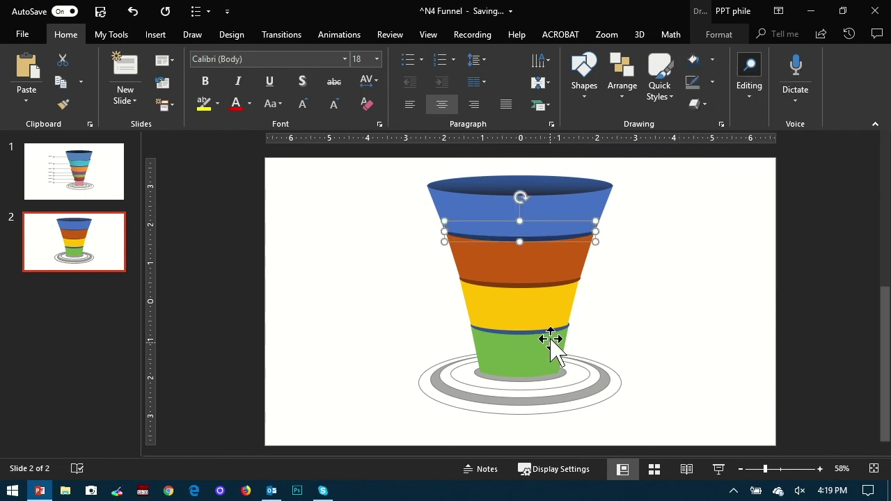
- Recolour the dark seam between the gold and green bands with the darkest gold theme shade
drag(591, 352, 378, 311)
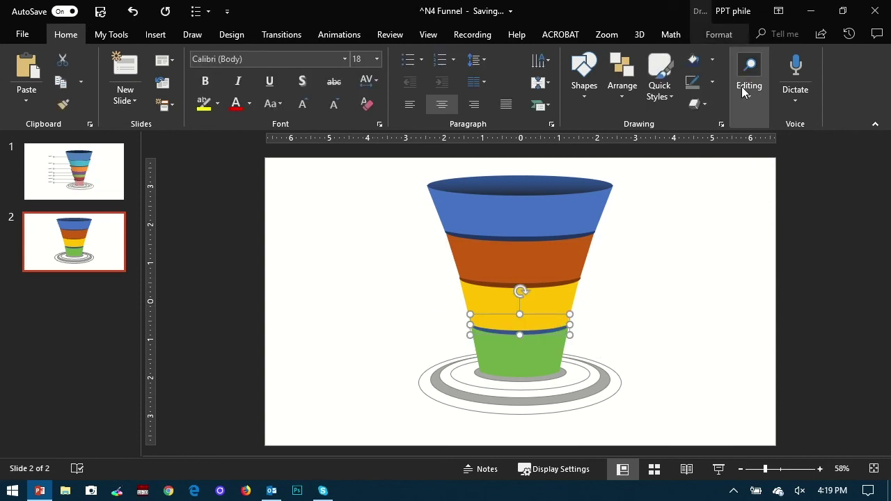
click(709, 59)
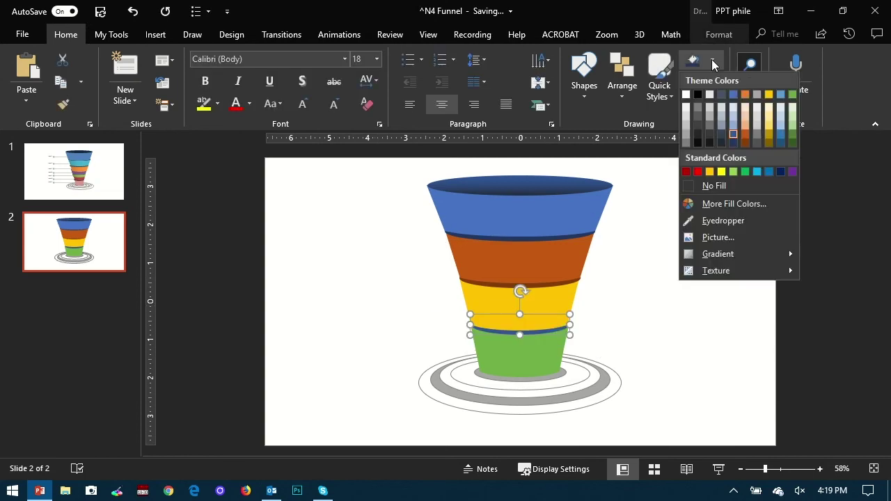
click(769, 142)
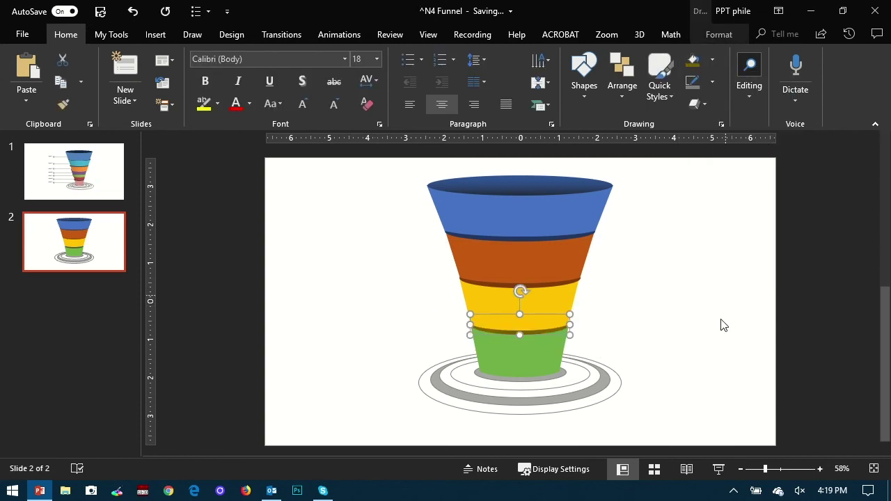
click(722, 324)
- Draw a horizontal arrow line from the blank area left of the funnel to the blue band's edge
click(156, 34)
click(273, 84)
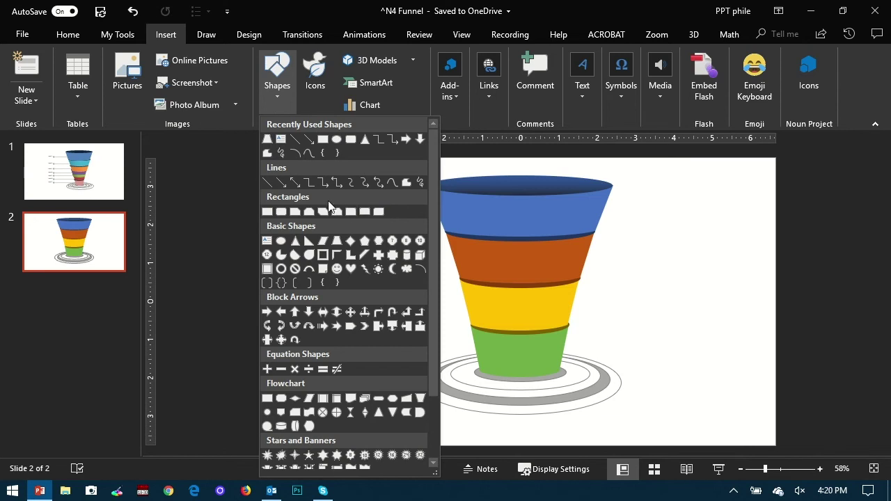
click(280, 183)
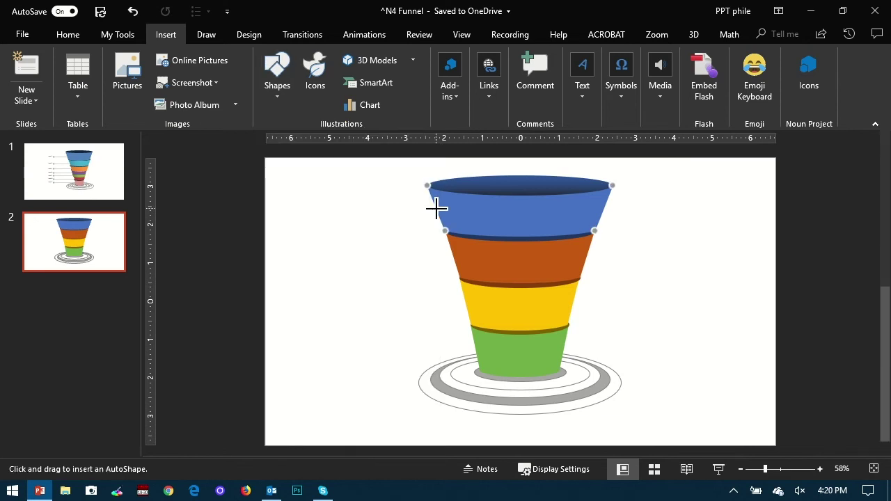
drag(357, 205, 356, 208)
- Colour the callout line grey and give its outer starting end a round arrowhead
right_click(377, 209)
click(411, 462)
click(521, 209)
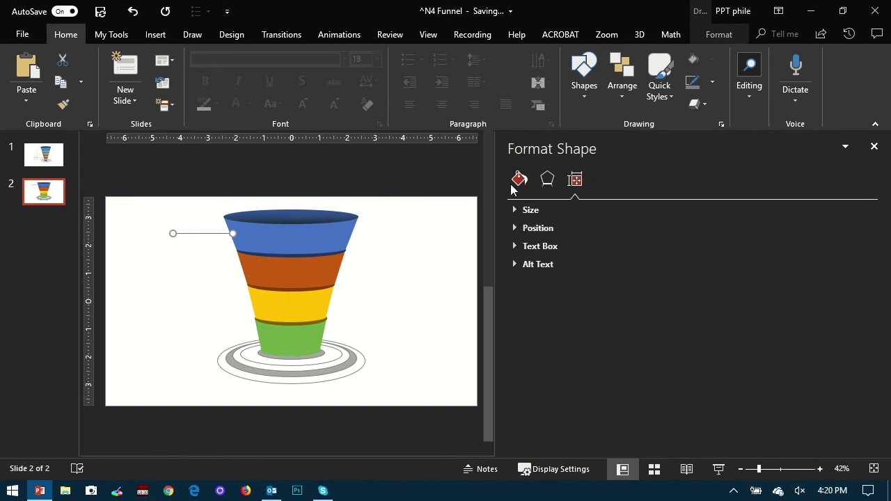
click(519, 179)
click(515, 228)
click(852, 319)
scroll(857, 404, down, 4)
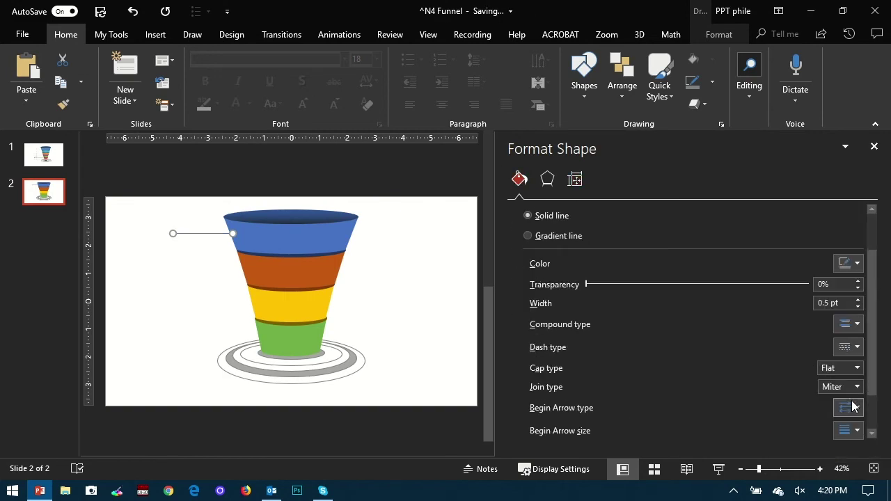
click(857, 355)
click(860, 379)
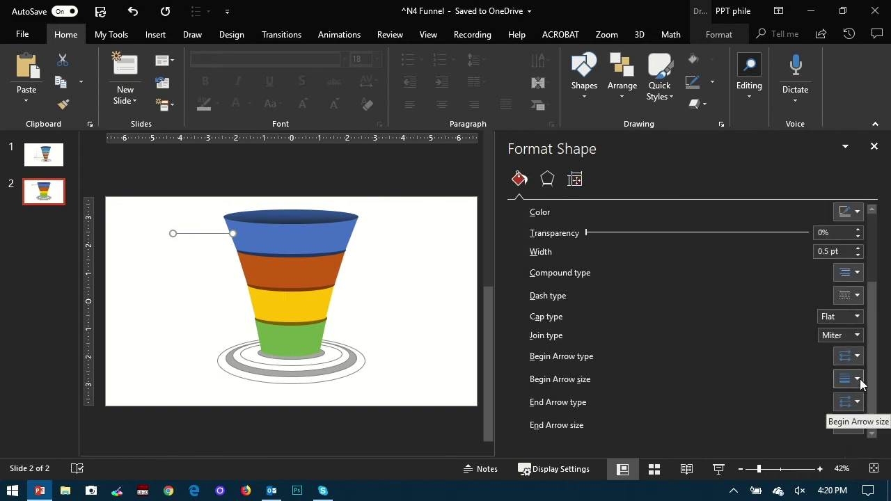
- Give the callout line a dotted dash style and adjust its outline weight
click(858, 296)
click(852, 333)
click(416, 275)
click(874, 146)
click(385, 209)
click(713, 84)
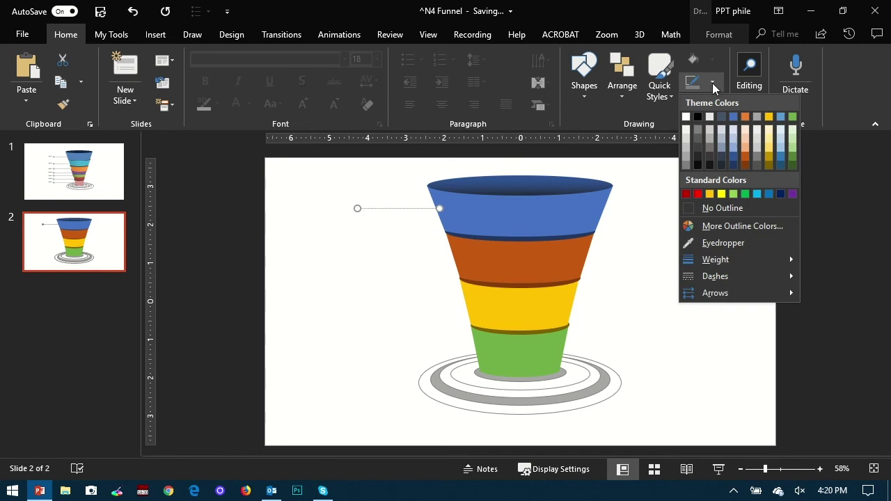
mouse_move(716, 259)
click(621, 290)
- Copy the callout line for the orange, gold and green bands, extending each copy to its band's edge
drag(411, 208, 410, 259)
drag(439, 260, 452, 260)
drag(434, 260, 461, 346)
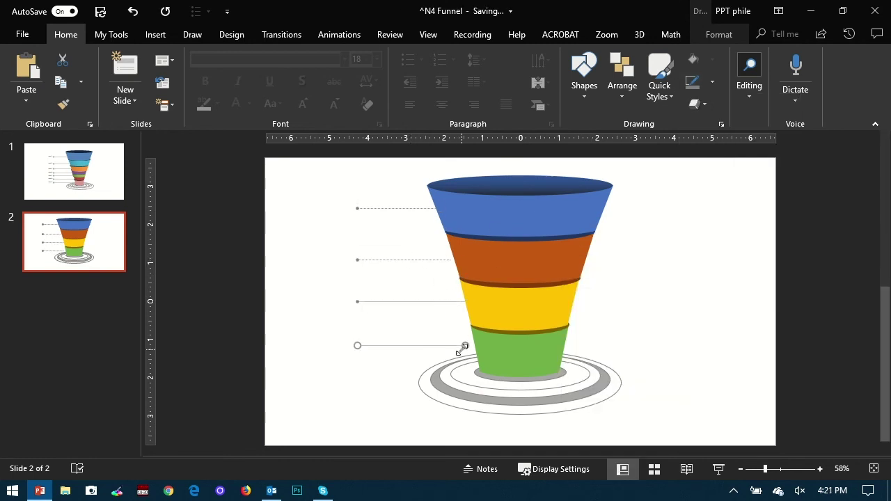
click(730, 311)
- Add a "Level 1" text box at the outer end of the top callout line and copy it beside the other three lines
click(166, 34)
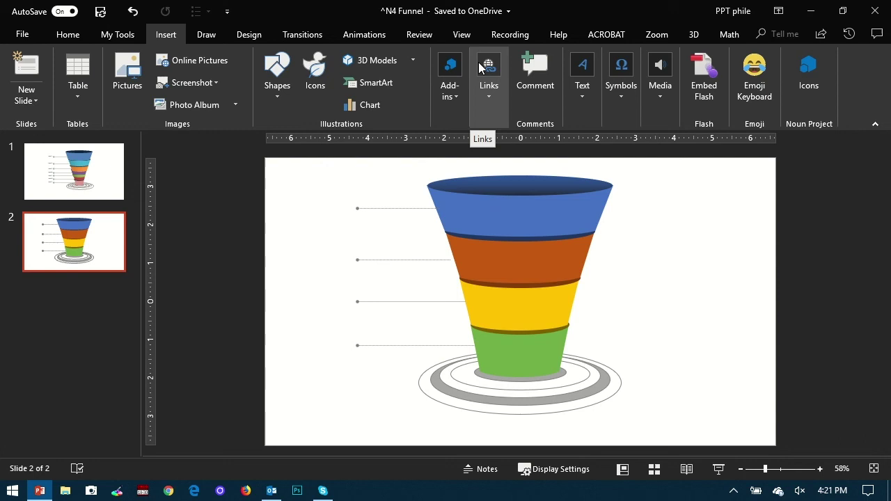
click(582, 76)
click(577, 146)
click(291, 203)
text(Level 1)
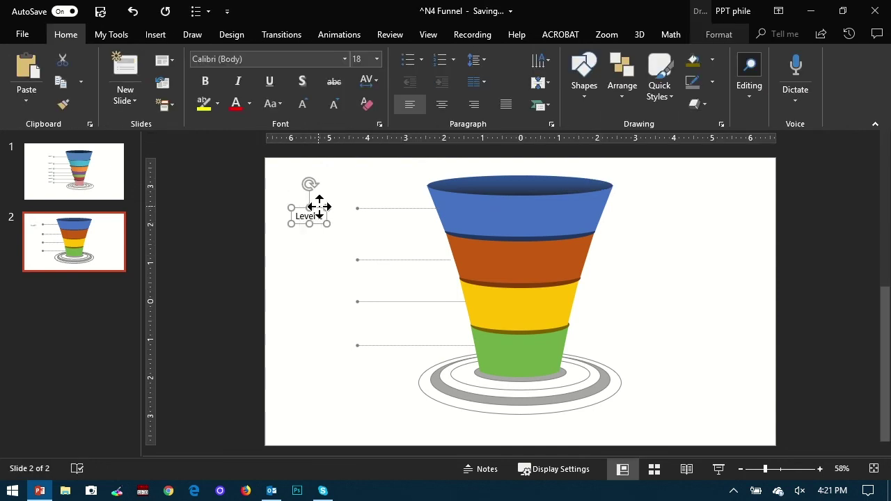
drag(320, 207, 348, 346)
- Renumber the second and third labels as "Level 2" and "Level 3", nudging the third up in line with its callout
click(353, 258)
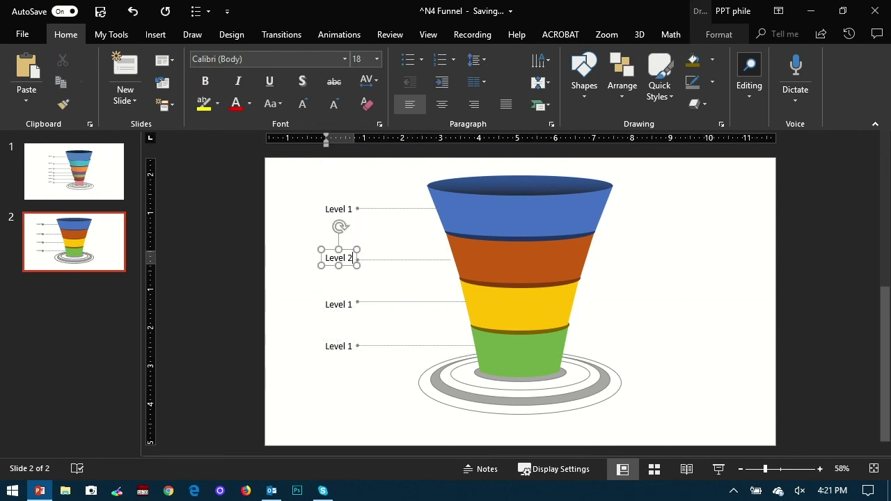
click(349, 304)
key(Delete)
text(3)
key(Escape)
key(ctrl+Up)
key(ctrl+Up)
key(ctrl+Up)
- Change the bottom callout label to "Level 4" and deselect it
click(348, 346)
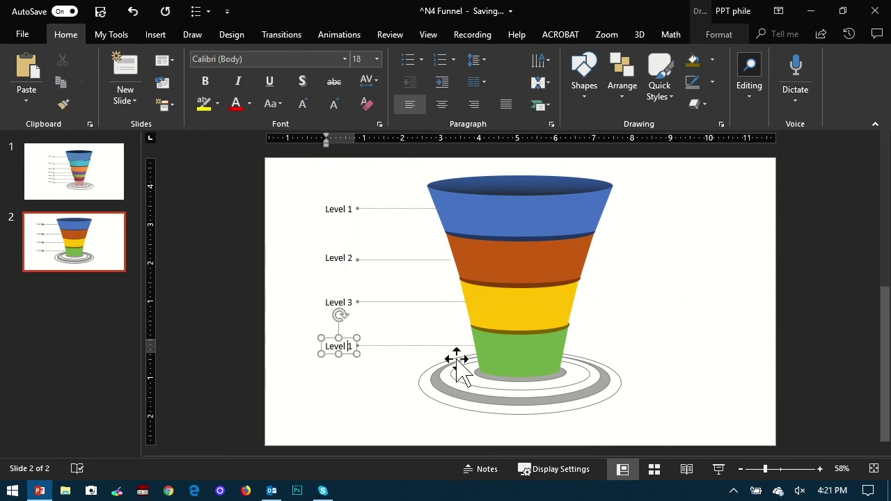
key(BackSpace)
text(4)
click(664, 312)
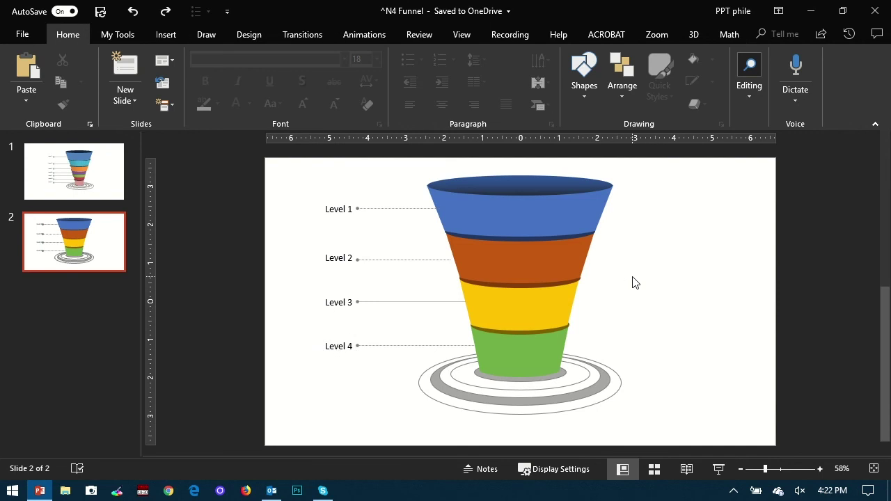
- Compare the funnel on slide 2 with the sample funnel on slide 1
click(81, 179)
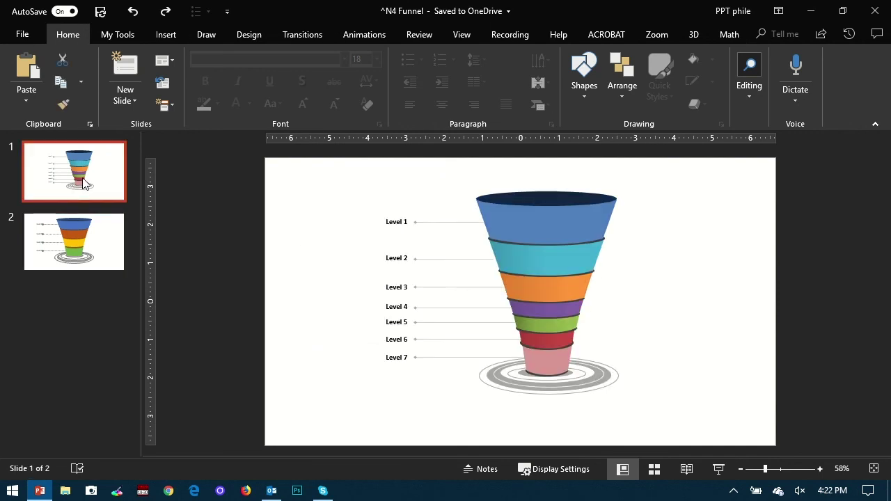
click(93, 245)
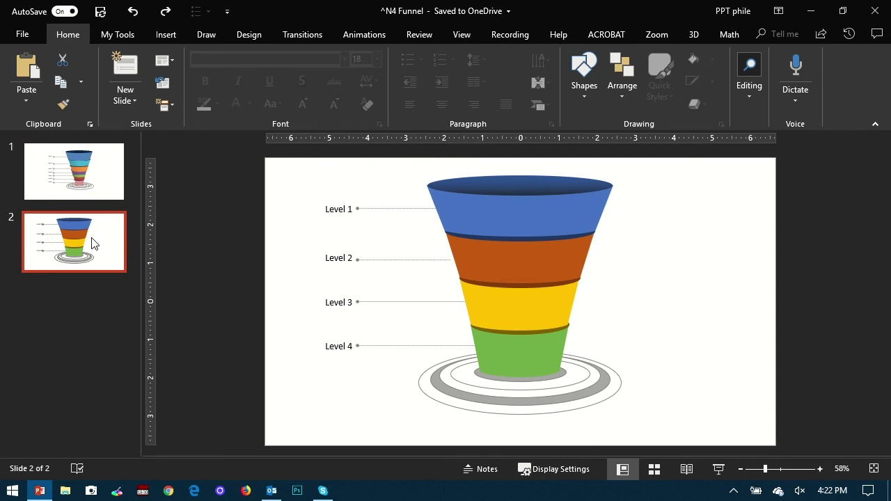